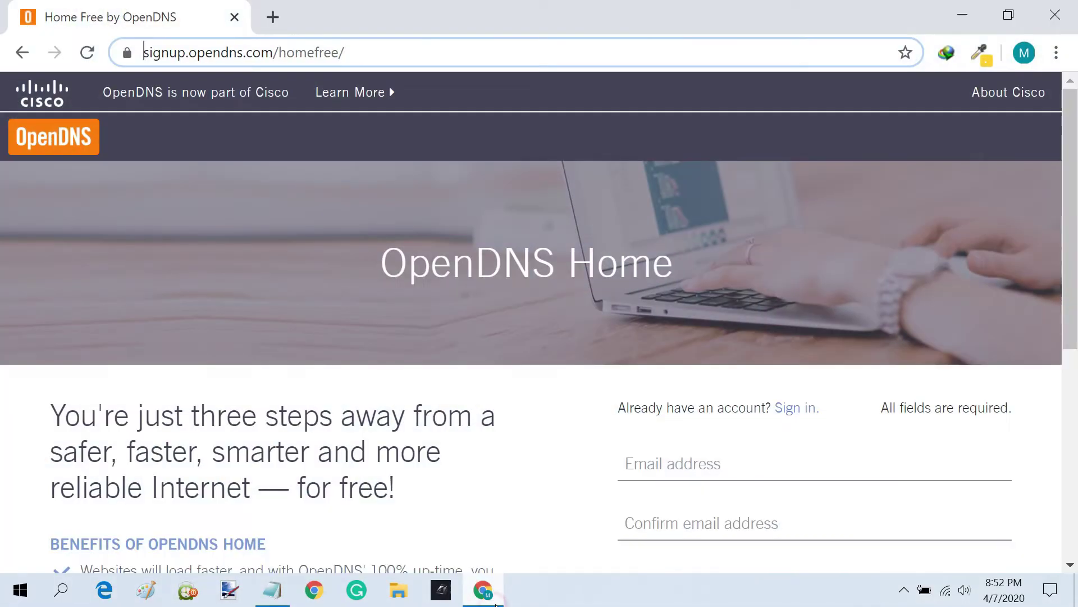
# - Submit the completed OpenDNS Home registration form
pyautogui.click(543, 400)
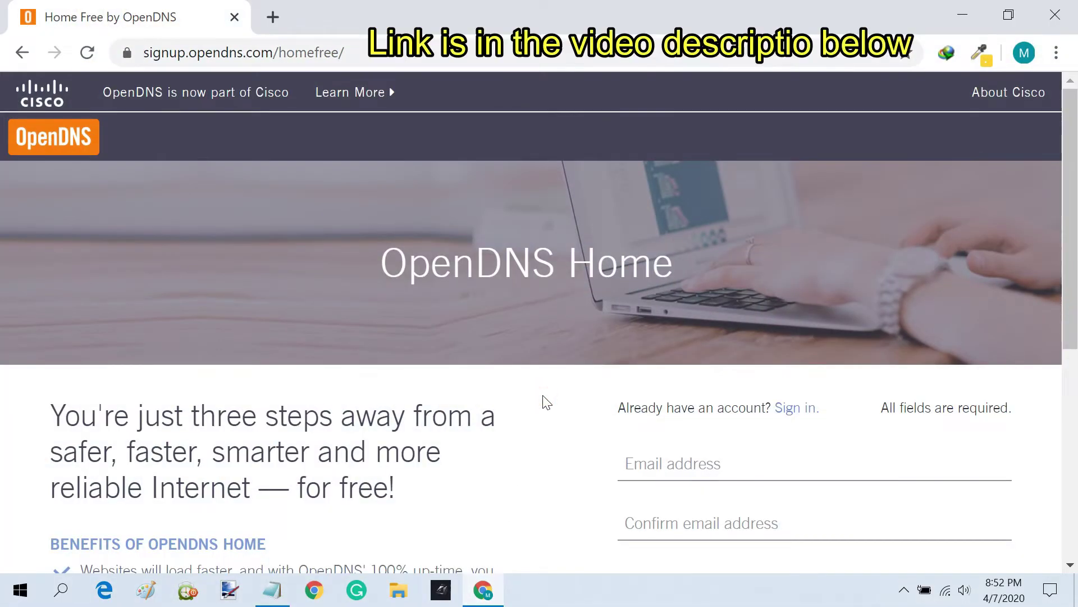
pyautogui.scroll(-5, 545, 402)
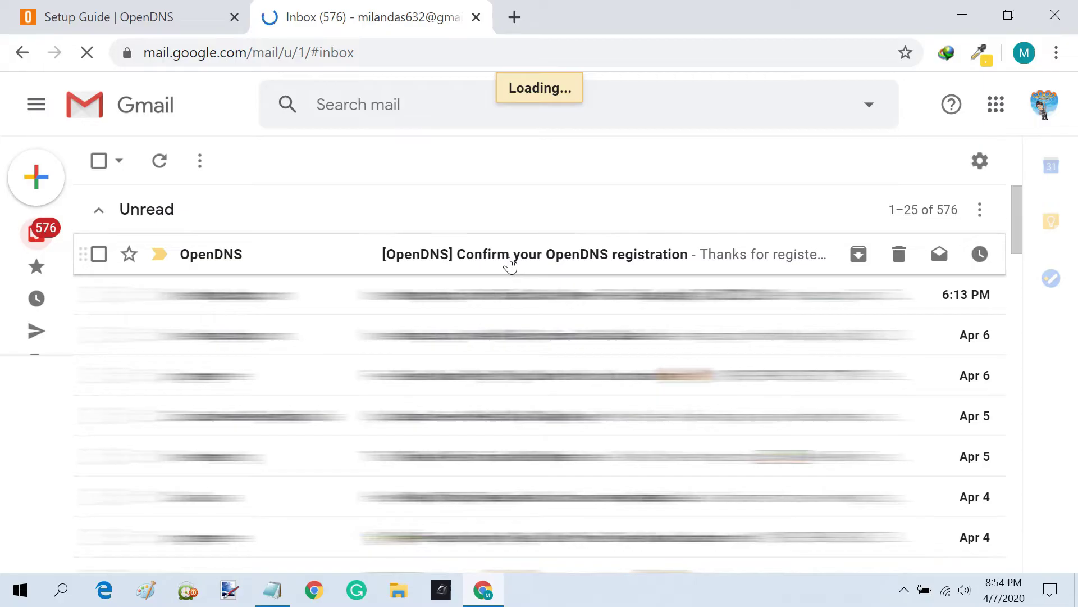
# - Open the '[OpenDNS] Confirm your registration' email and follow its confirmation link
pyautogui.click(510, 261)
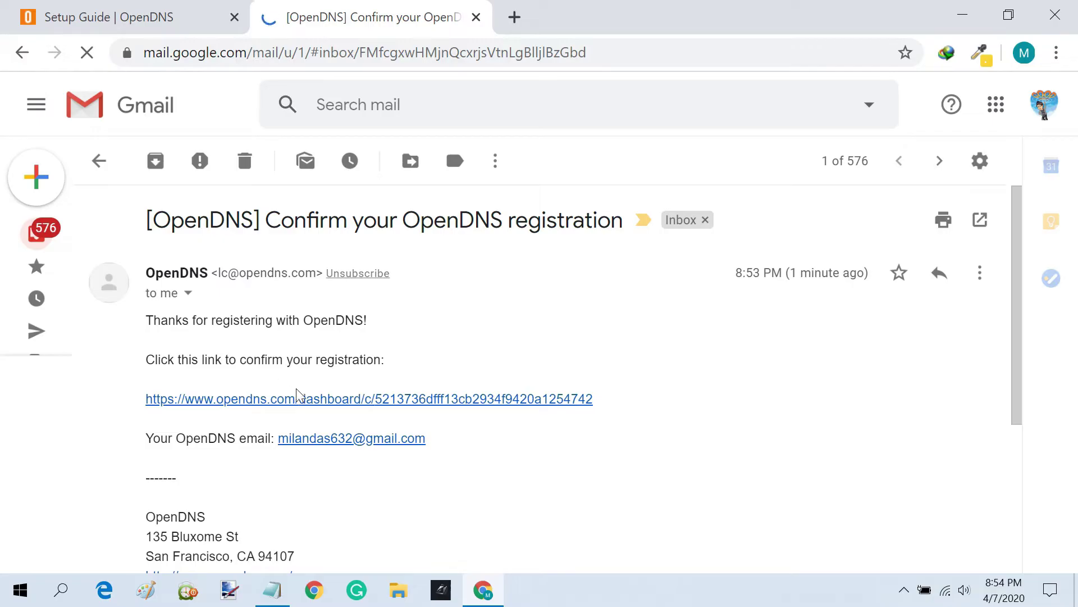
pyautogui.click(462, 402)
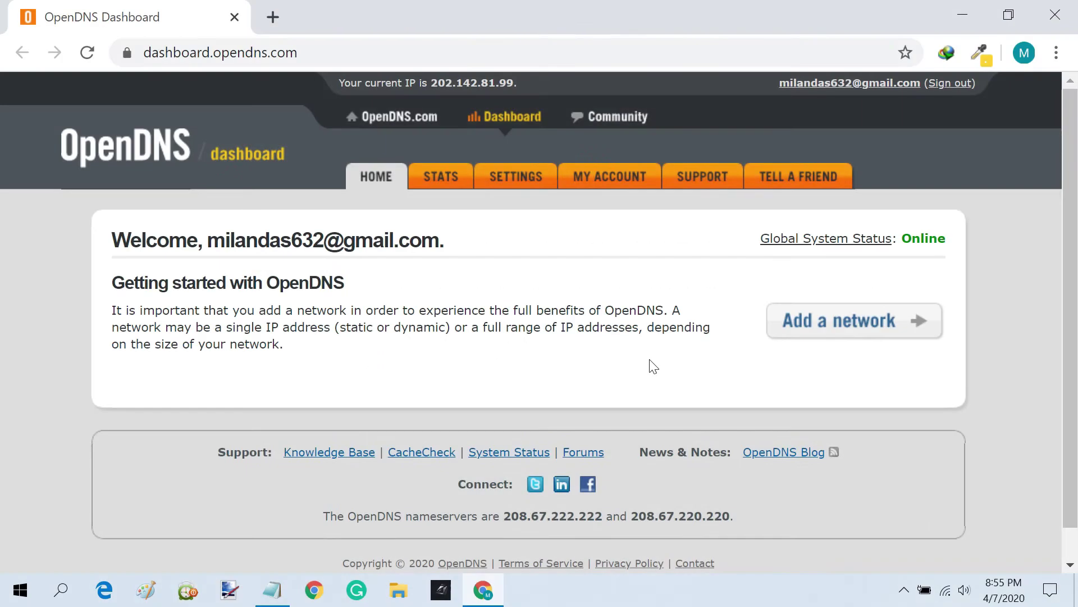
# - Check the dashboard's detected IP against the public IPv4 shown on whatismyip.com
pyautogui.click(899, 327)
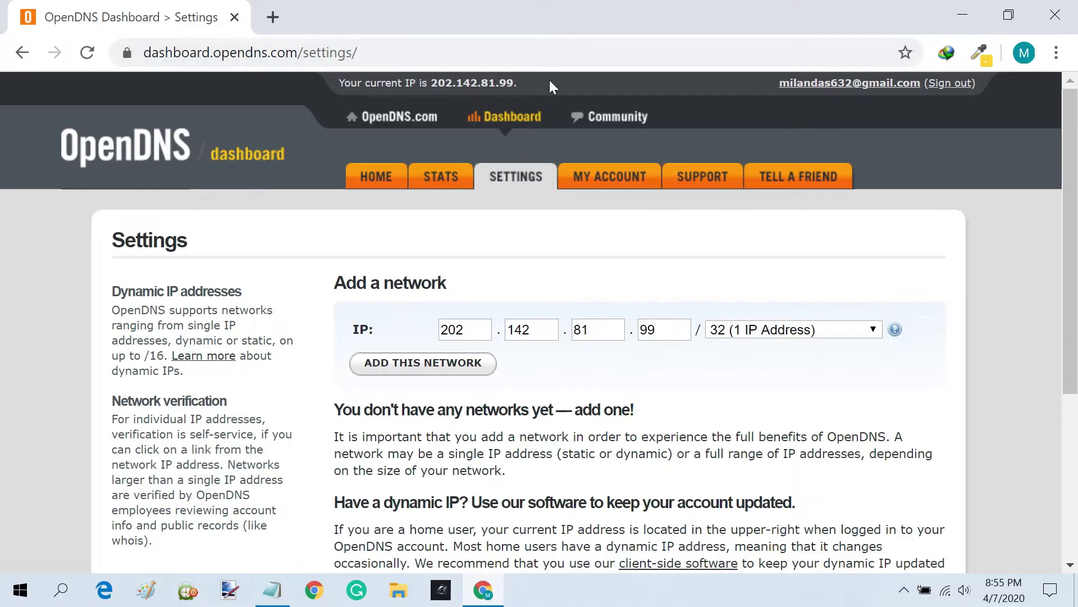
pyautogui.moveTo(518, 83); pyautogui.dragTo(430, 85)
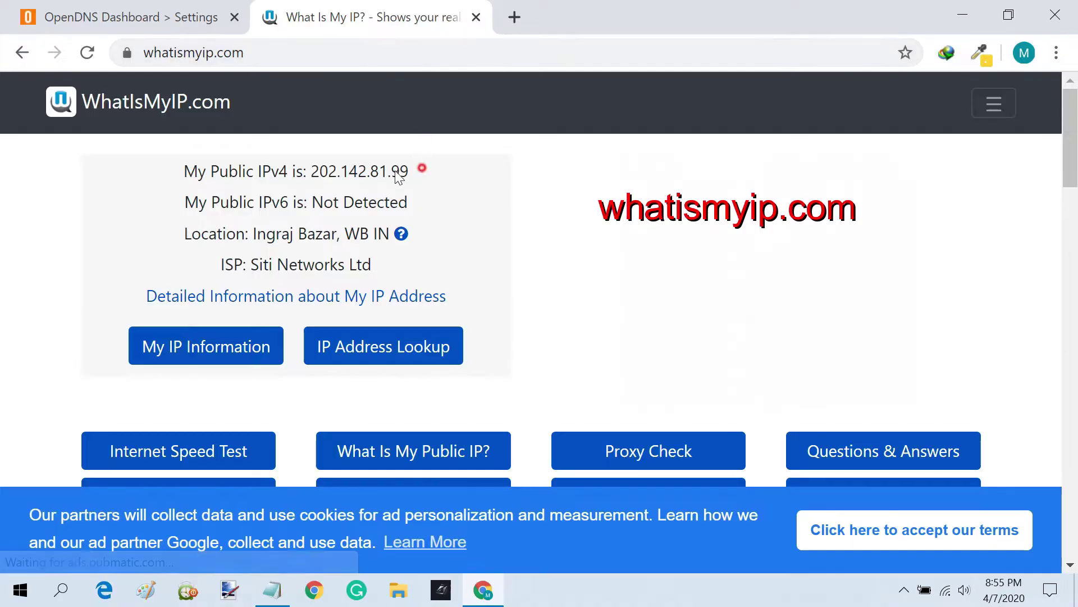
pyautogui.moveTo(407, 173); pyautogui.dragTo(318, 174)
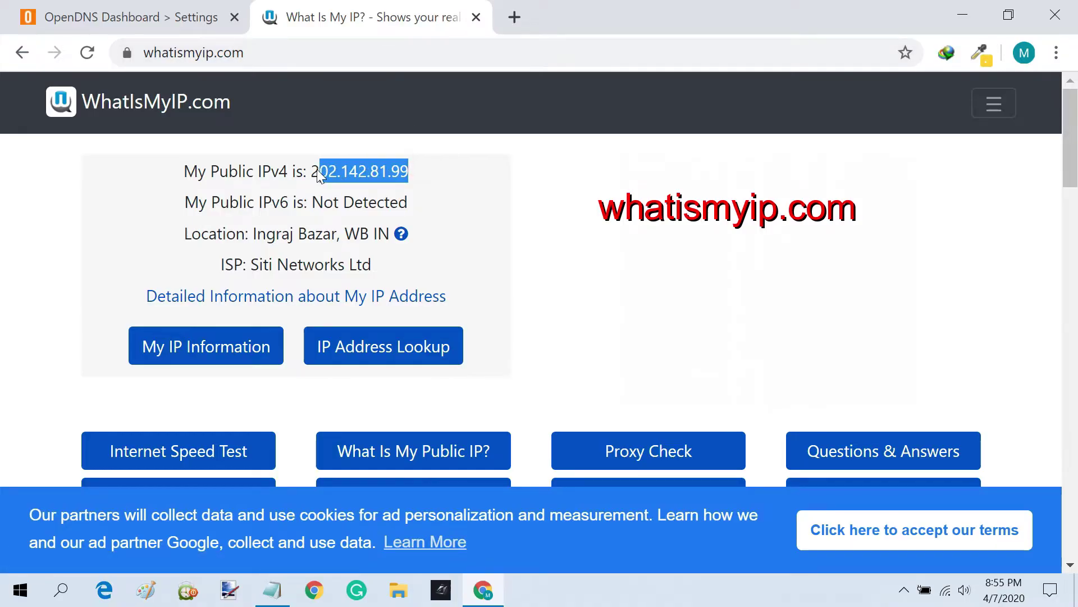
pyautogui.click(426, 185)
pyautogui.click(153, 12)
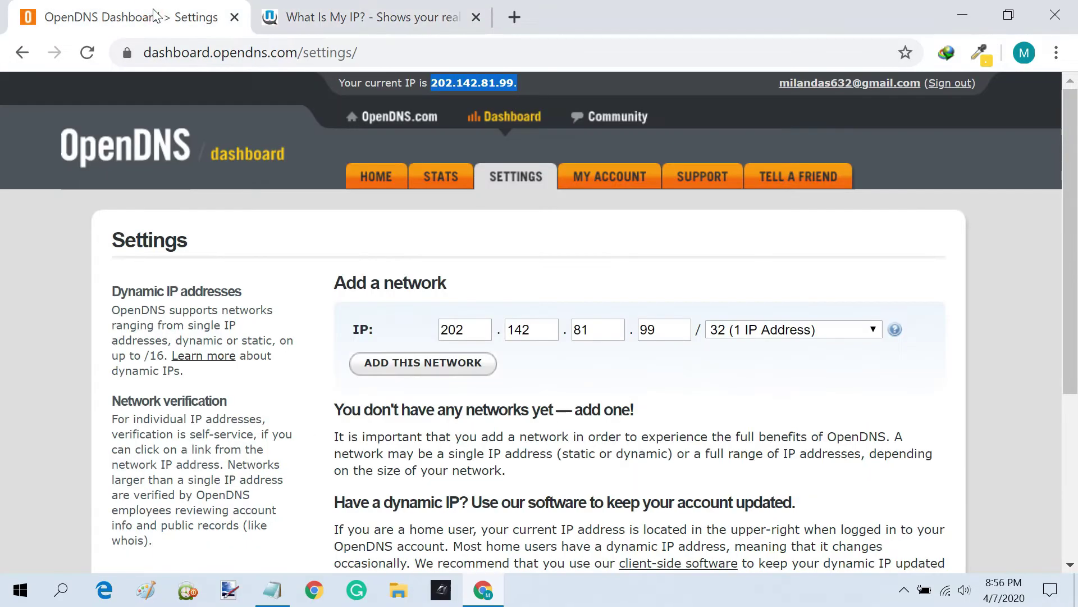
pyautogui.click(475, 369)
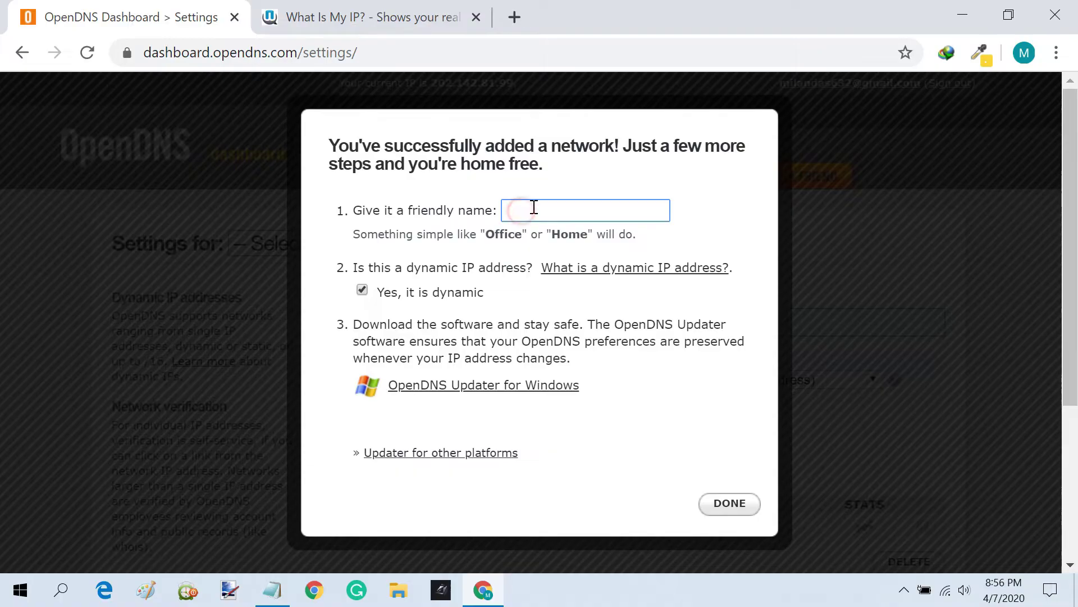
pyautogui.write('Home Network')
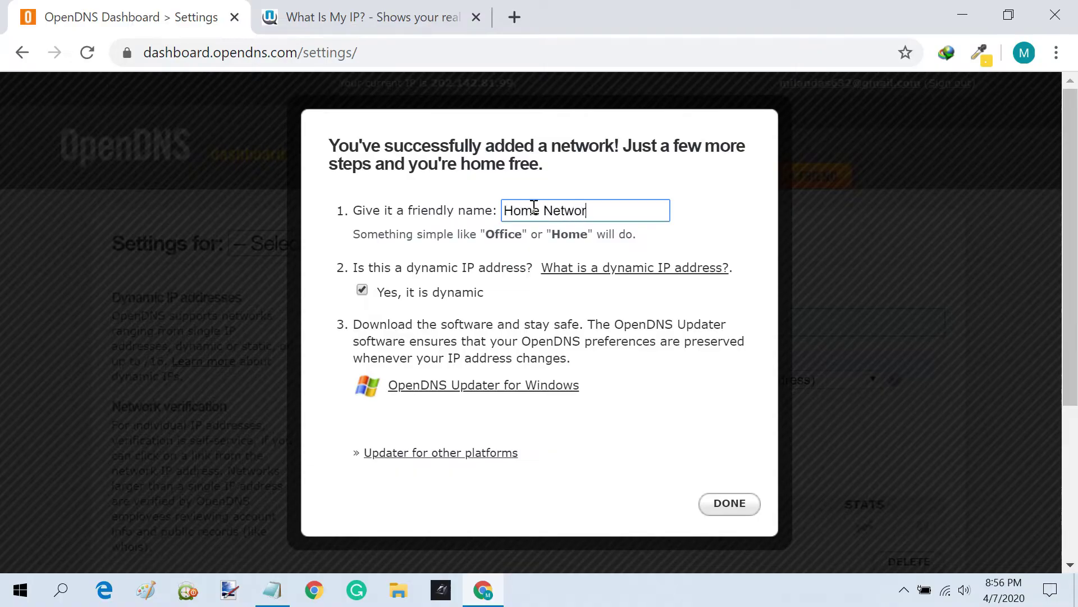
pyautogui.click(729, 503)
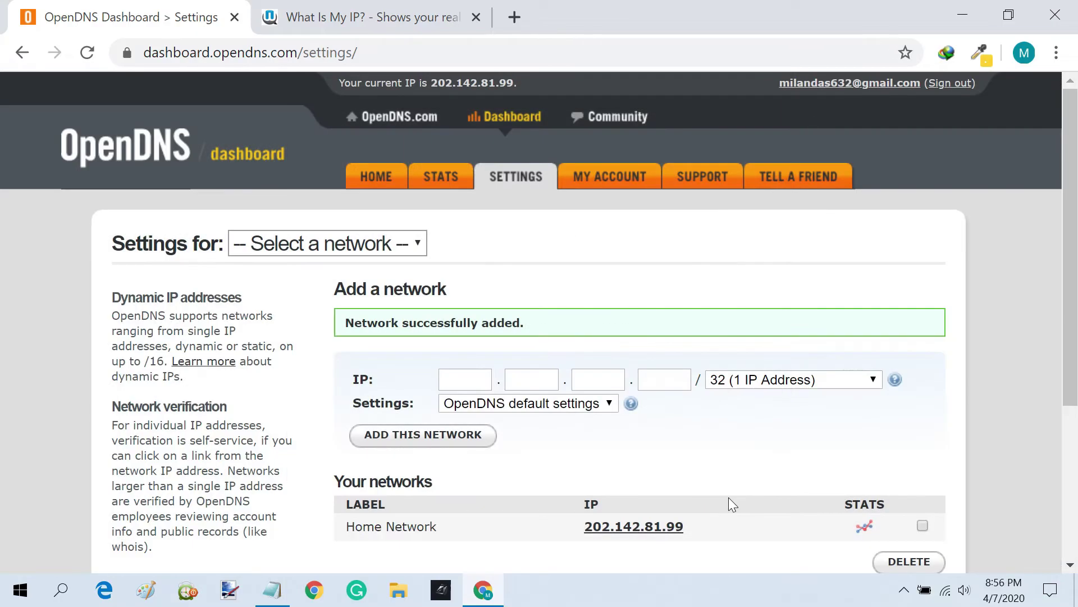
# - Open Home Network's filtering and choose Custom, ticking Pornography, Nudity and Sexuality
pyautogui.scroll(-2, 737, 494)
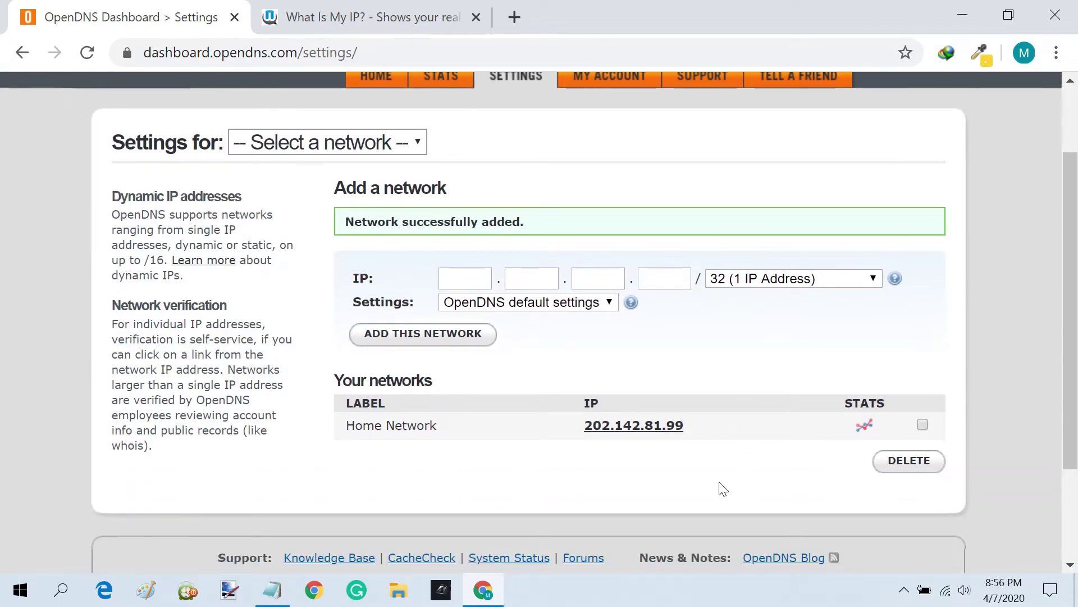
pyautogui.click(657, 430)
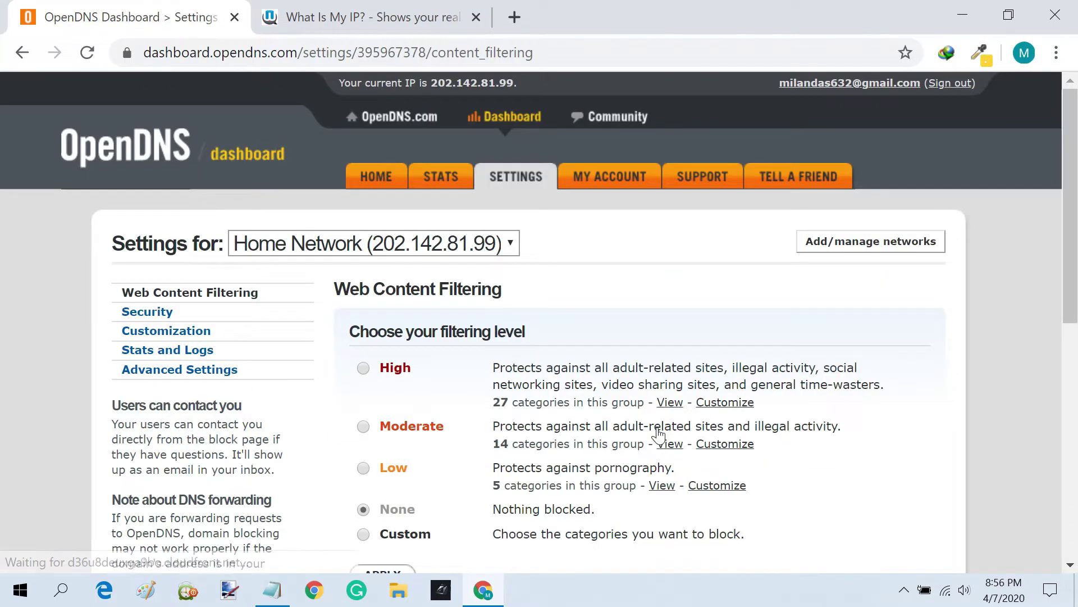
pyautogui.scroll(-3, 609, 469)
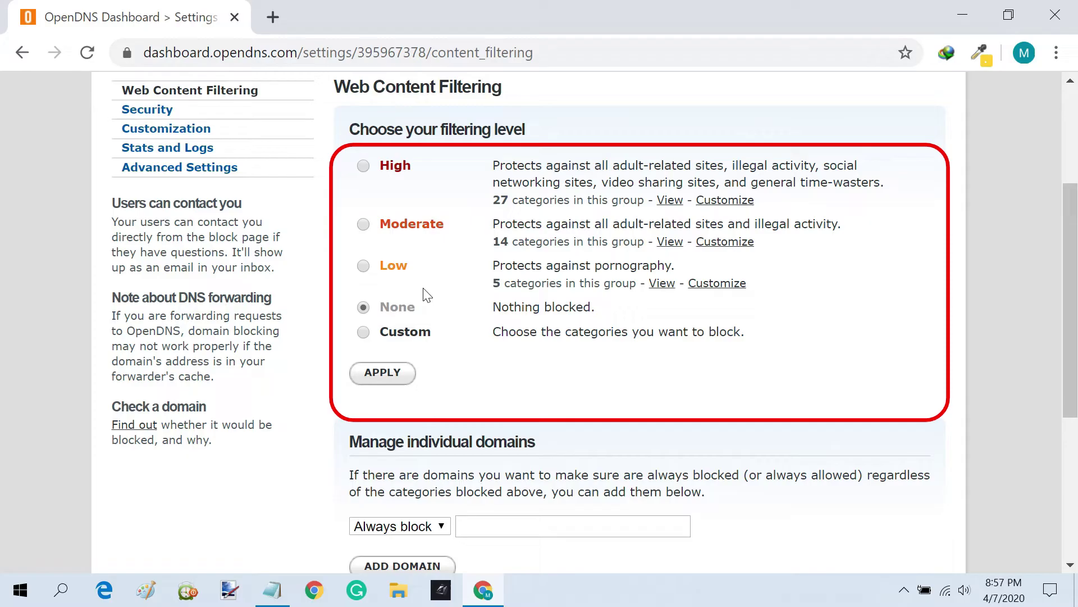
pyautogui.click(364, 332)
pyautogui.scroll(-7, 865, 288)
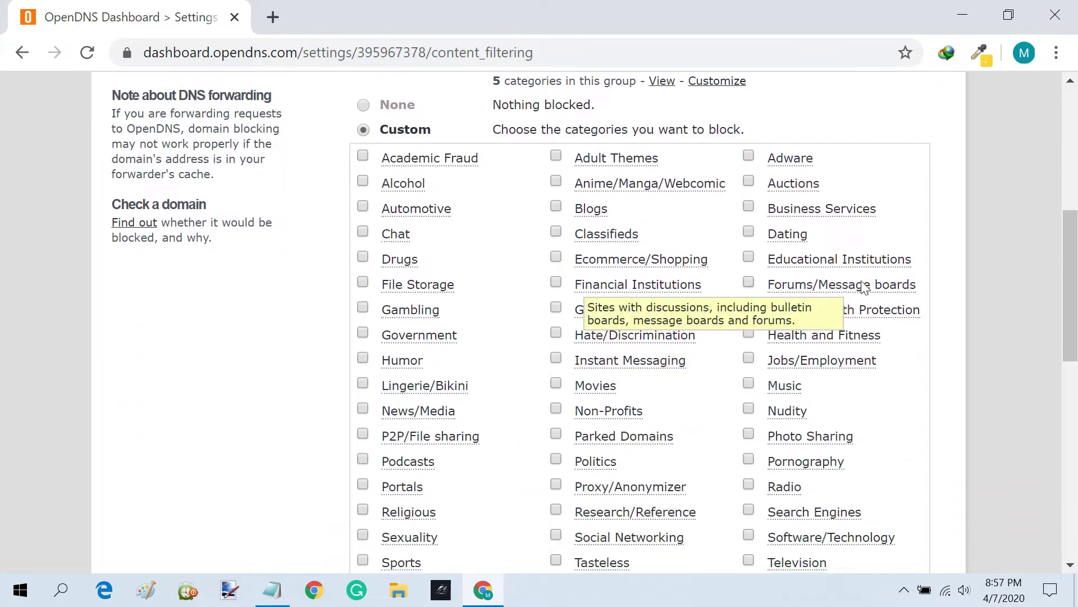
pyautogui.click(750, 256)
pyautogui.click(749, 206)
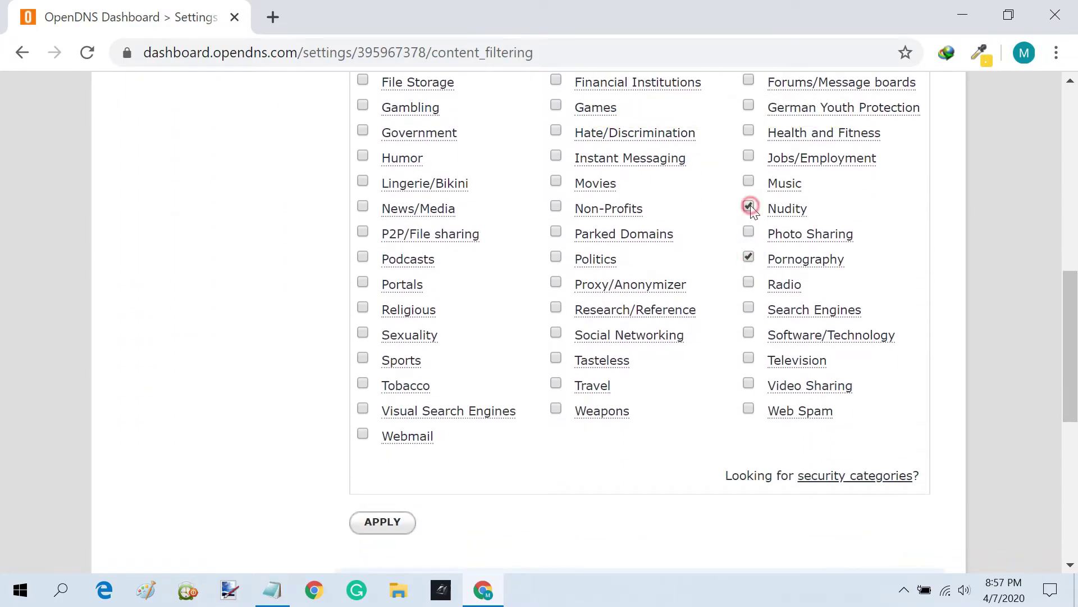
pyautogui.click(363, 333)
# - Select the High filtering level, reviewing its description of blocked categories
pyautogui.scroll(10, 723, 294)
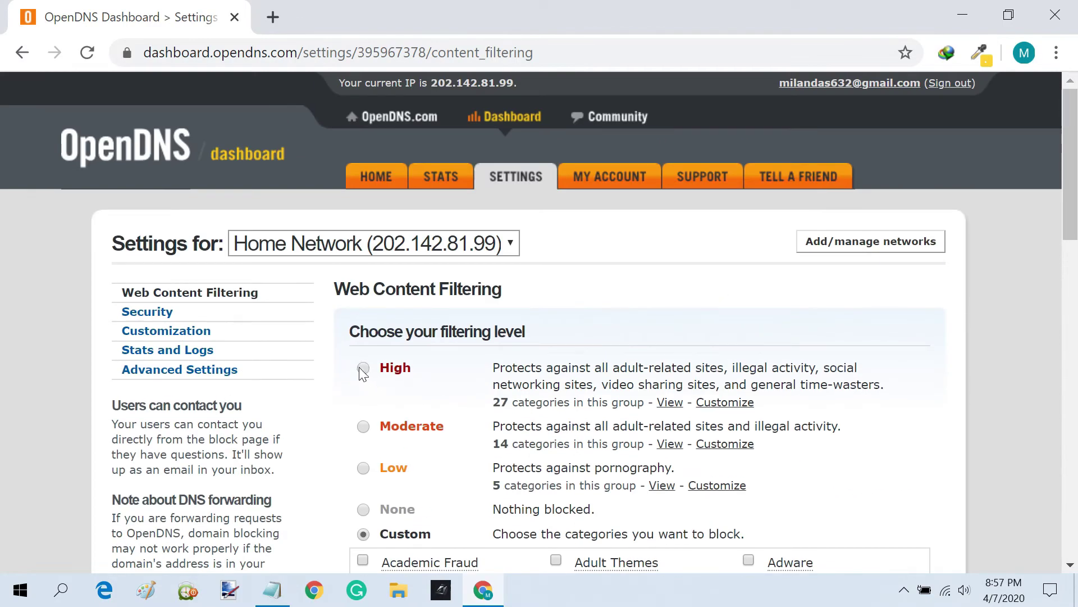
pyautogui.click(364, 368)
pyautogui.moveTo(612, 368); pyautogui.dragTo(730, 369)
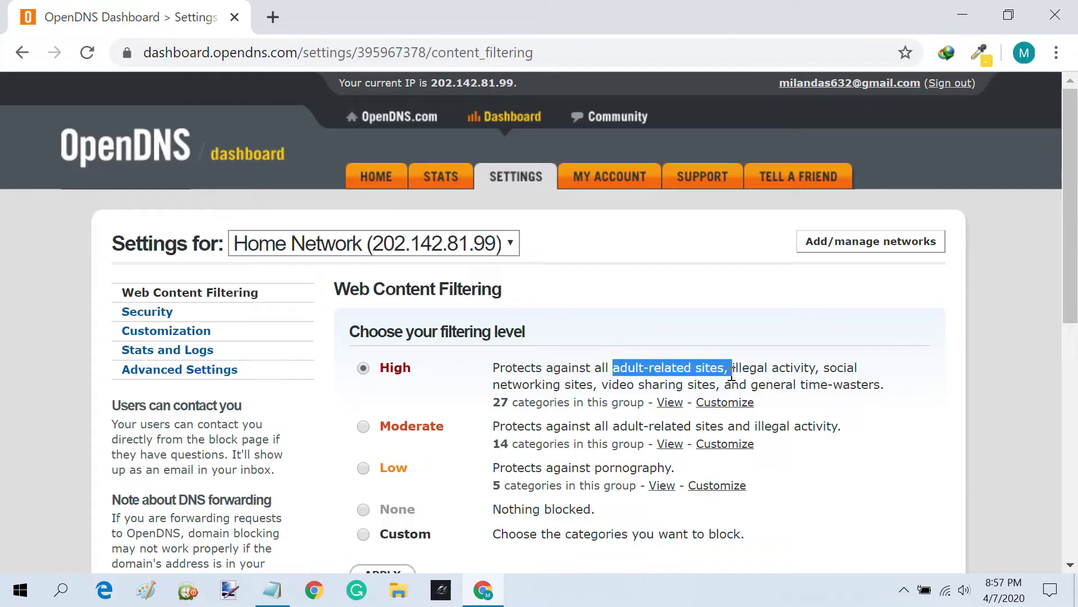
pyautogui.moveTo(823, 368); pyautogui.dragTo(715, 396)
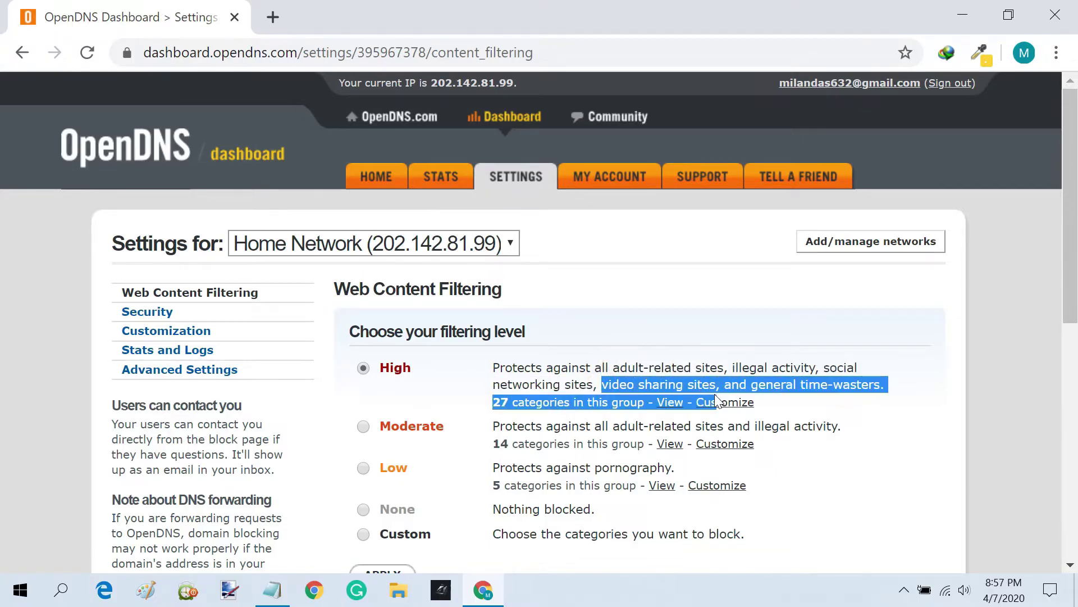
pyautogui.click(759, 393)
pyautogui.scroll(-5, 775, 403)
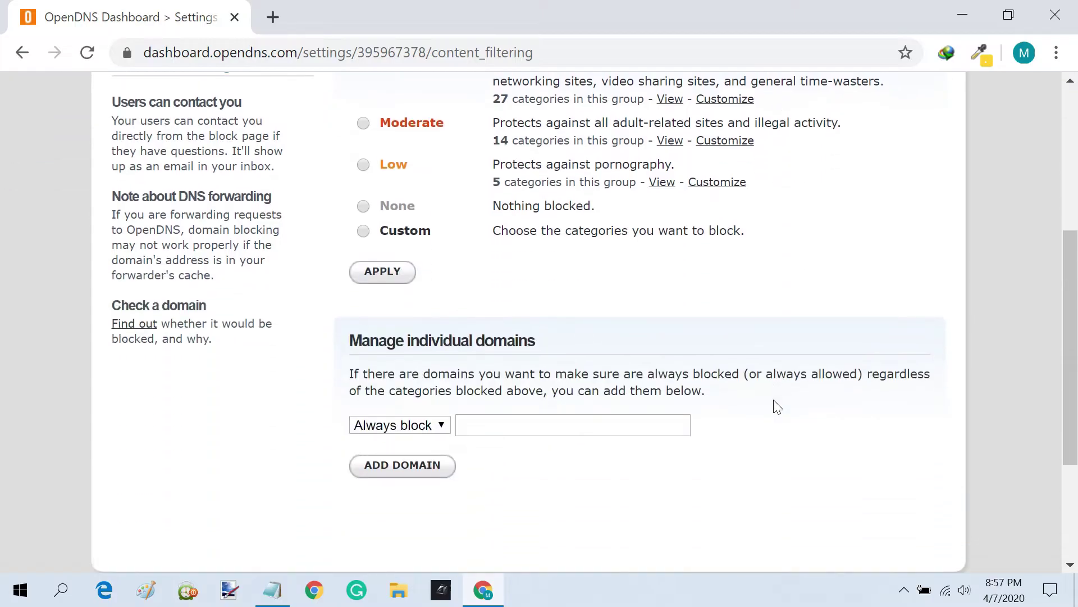
# - Add google.com to the Always block domain list
pyautogui.click(443, 426)
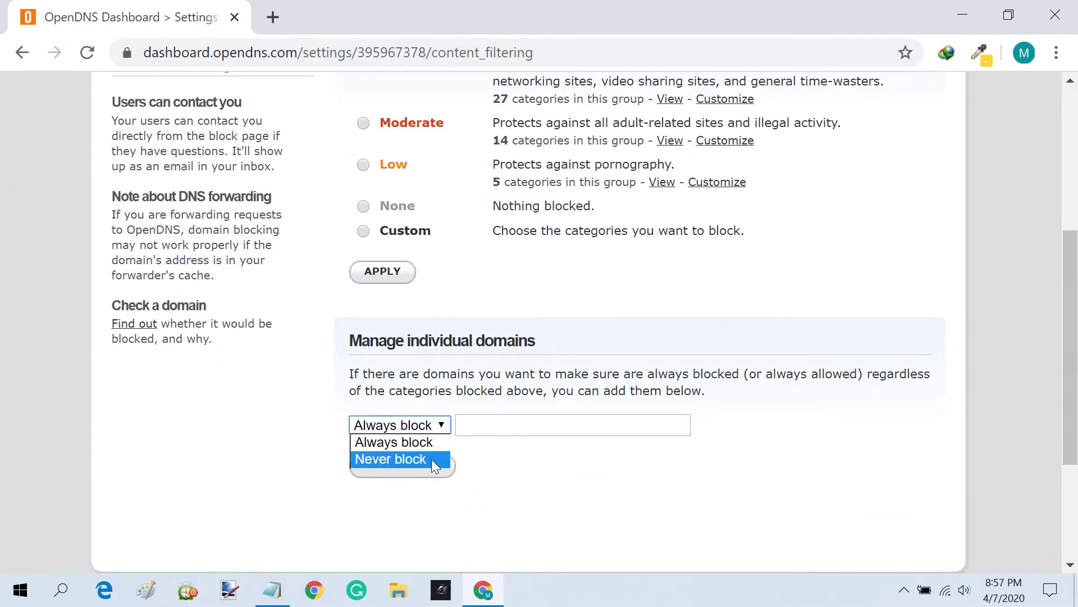
pyautogui.click(502, 460)
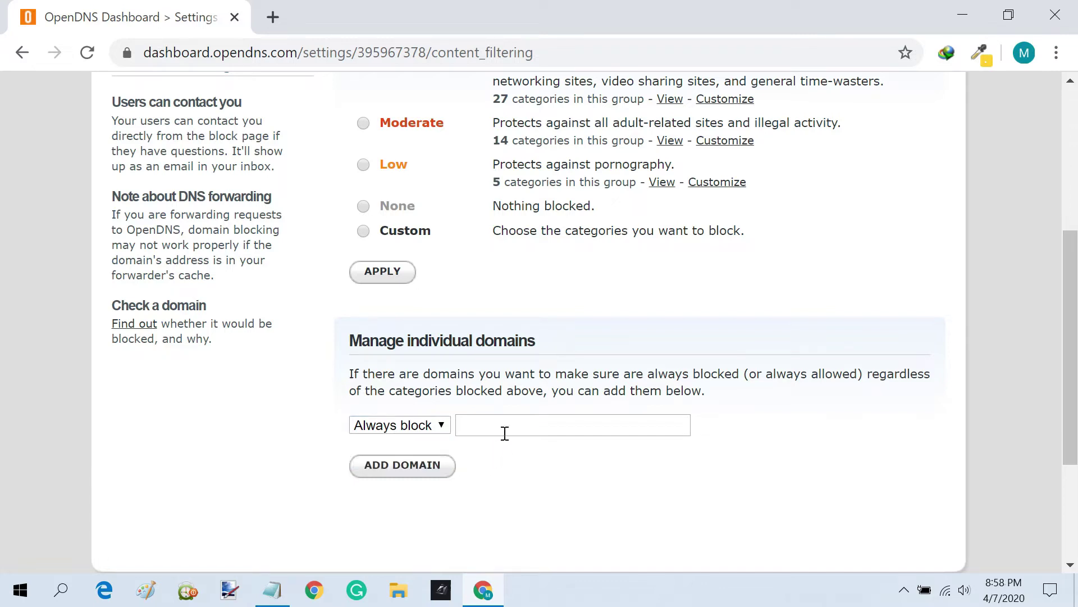
pyautogui.click(503, 426)
pyautogui.write('google')
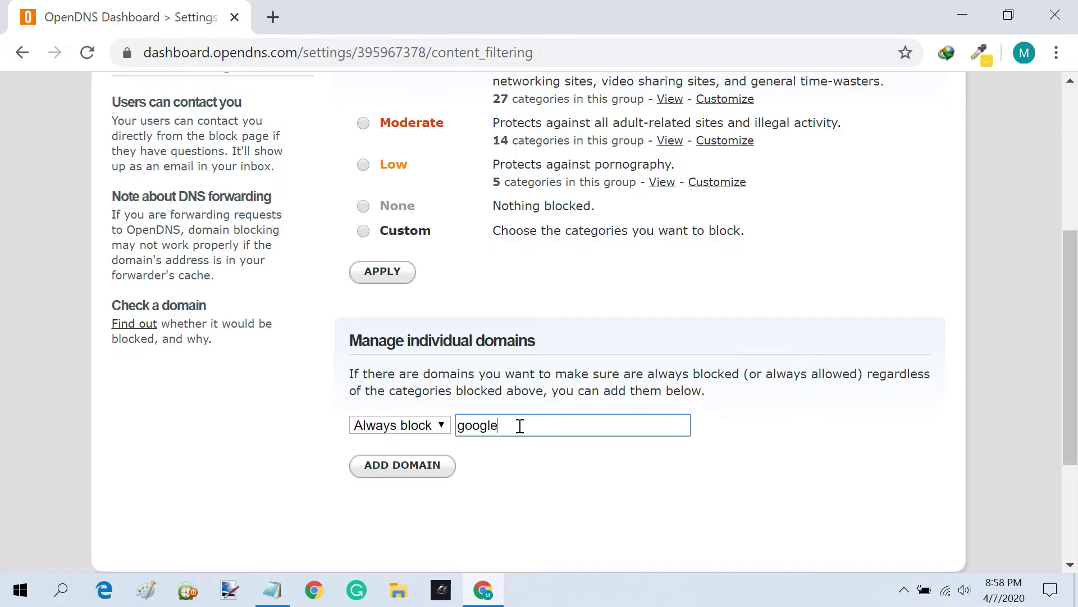
pyautogui.write('.com')
pyautogui.click(423, 471)
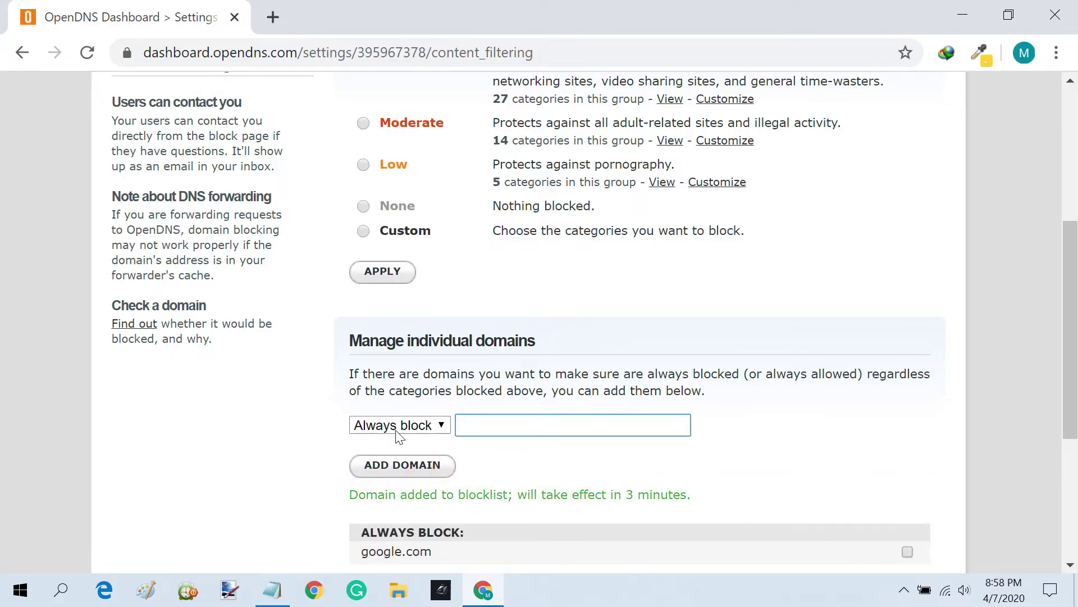
# - Add youtube.com to the Never block domain list
pyautogui.click(441, 426)
pyautogui.click(431, 461)
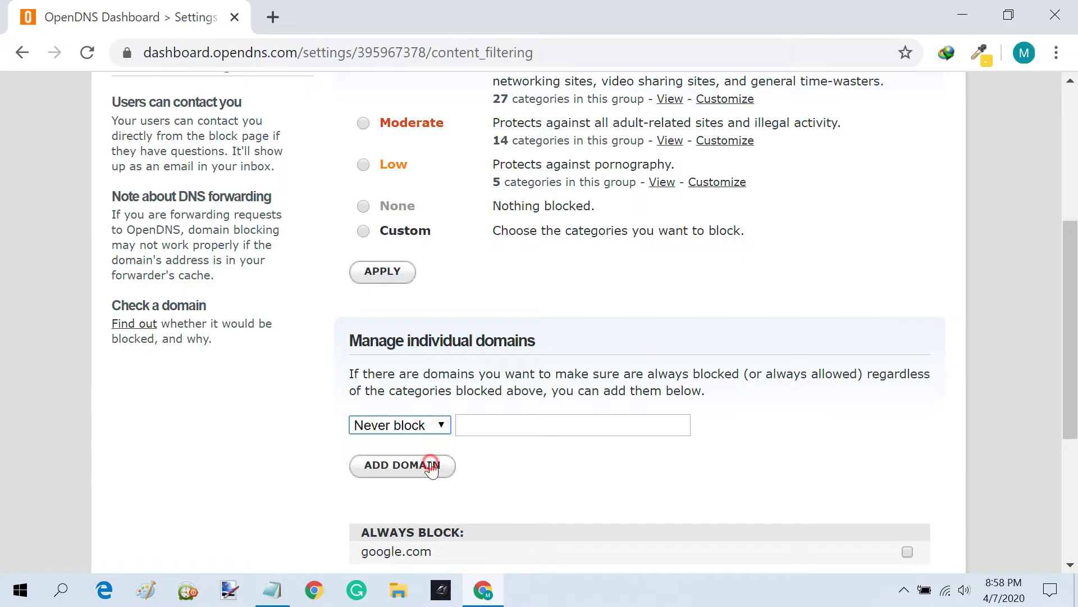
pyautogui.click(498, 424)
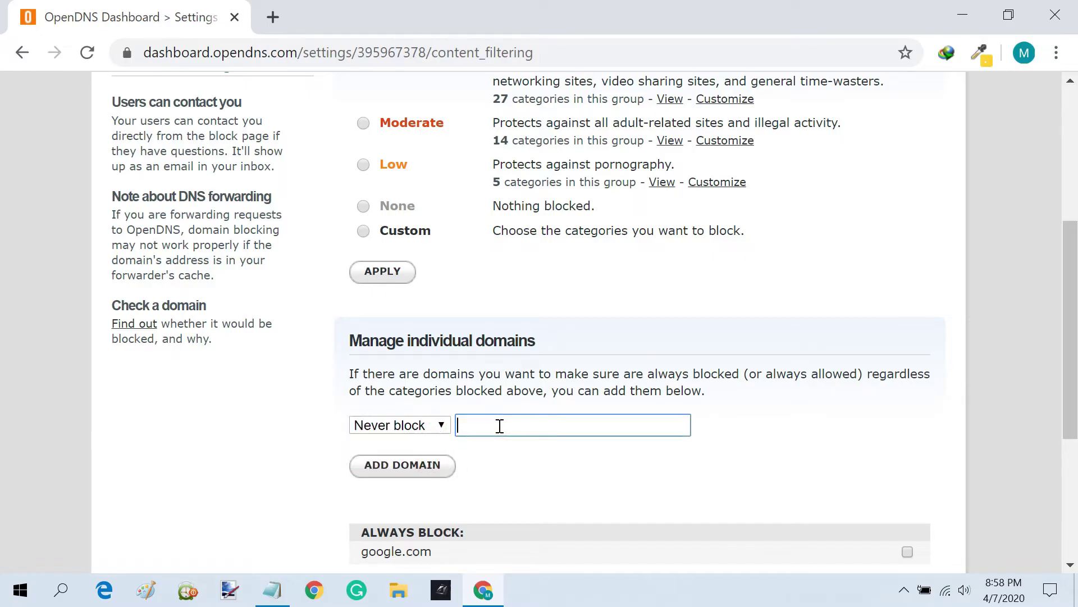
pyautogui.write('youtube.com')
pyautogui.click(436, 473)
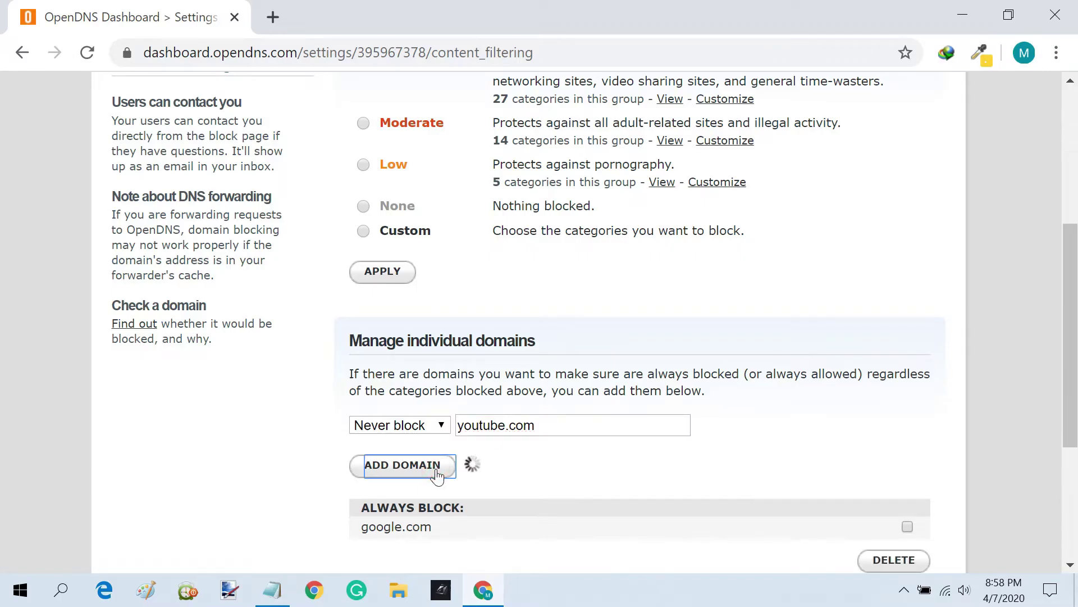
# - Apply the High filtering level for the network
pyautogui.scroll(-2, 435, 469)
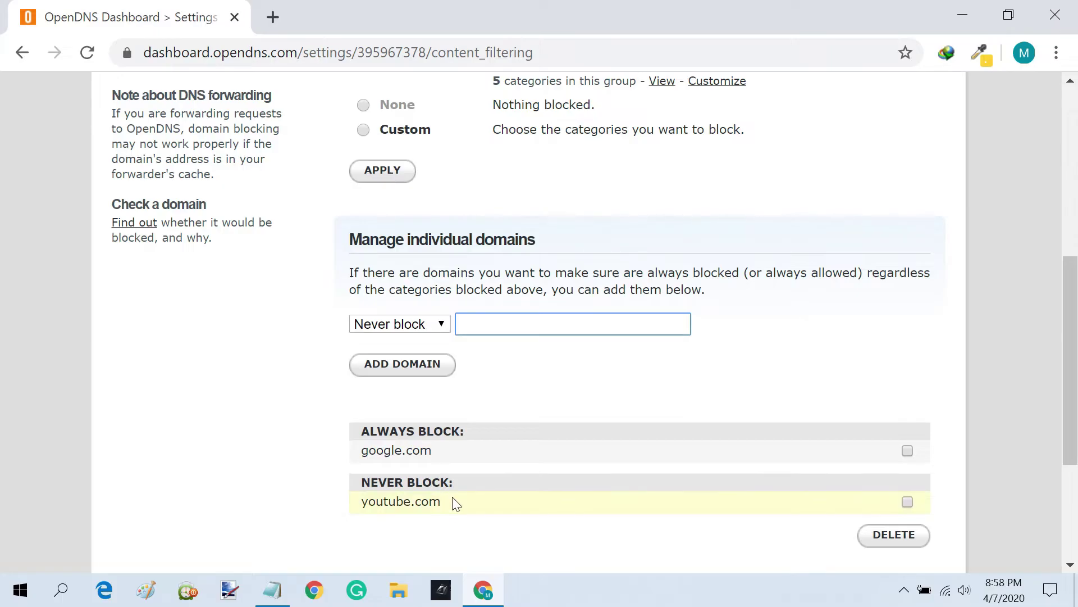
pyautogui.scroll(4, 568, 397)
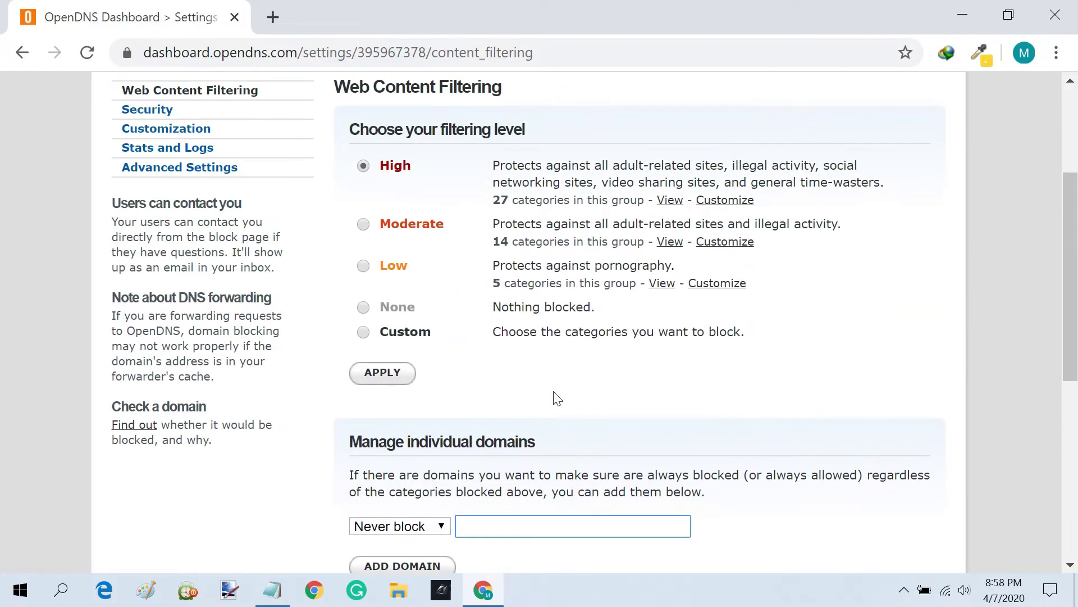
pyautogui.click(395, 377)
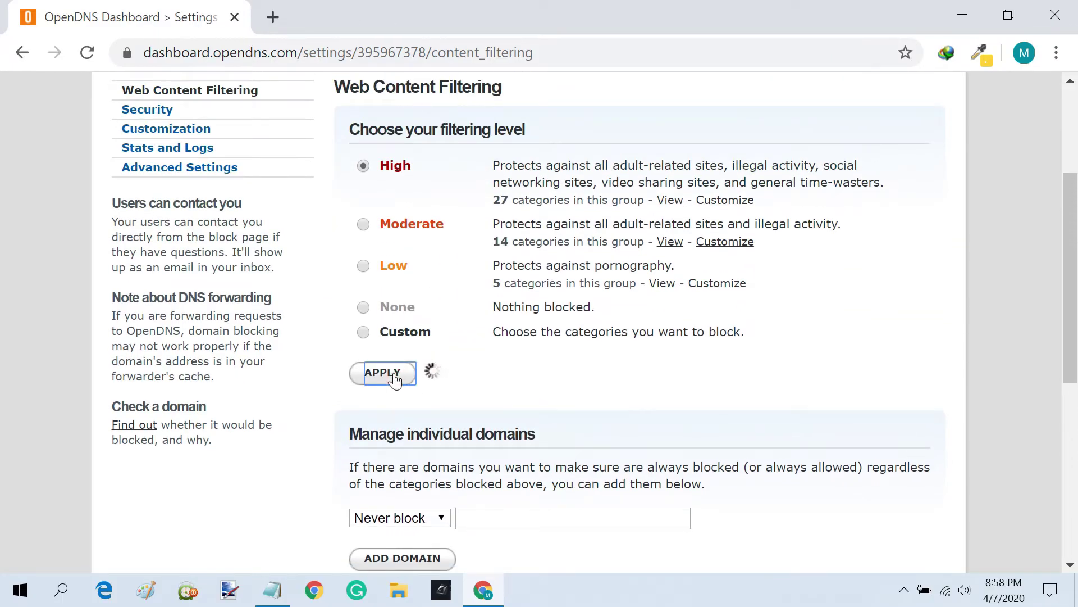
pyautogui.scroll(4, 393, 377)
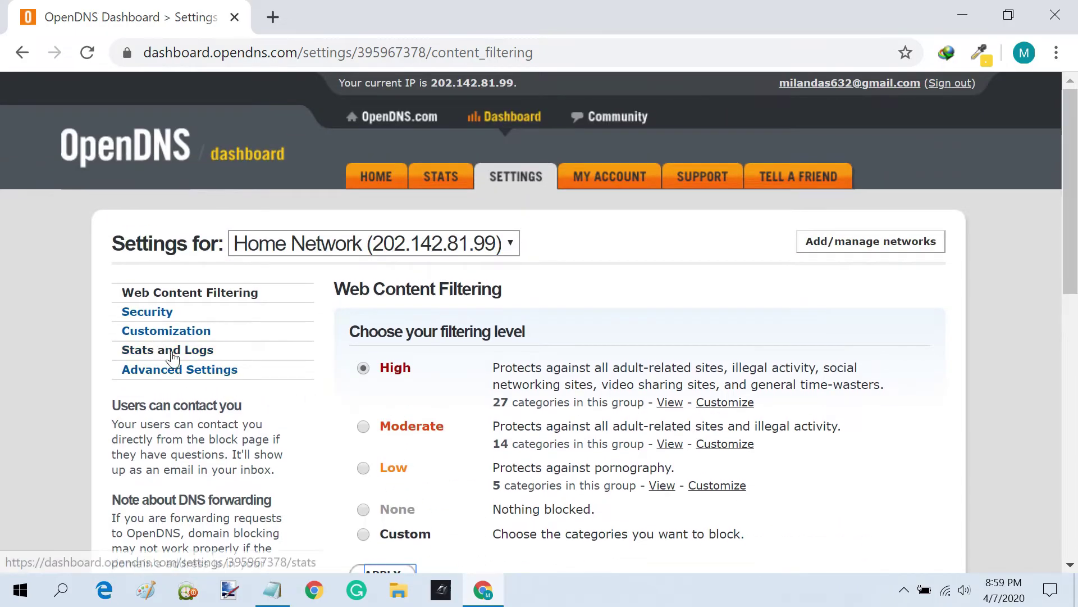
# - Tick Enable stats and logs in the Stats and Logs settings
pyautogui.click(199, 353)
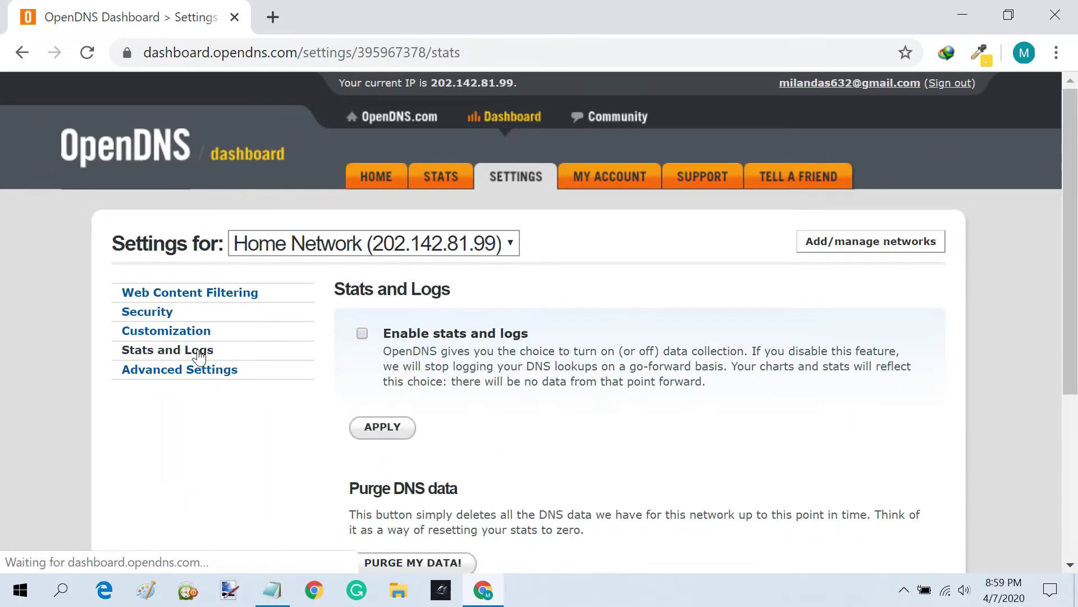
pyautogui.click(362, 334)
pyautogui.moveTo(387, 333); pyautogui.dragTo(542, 336)
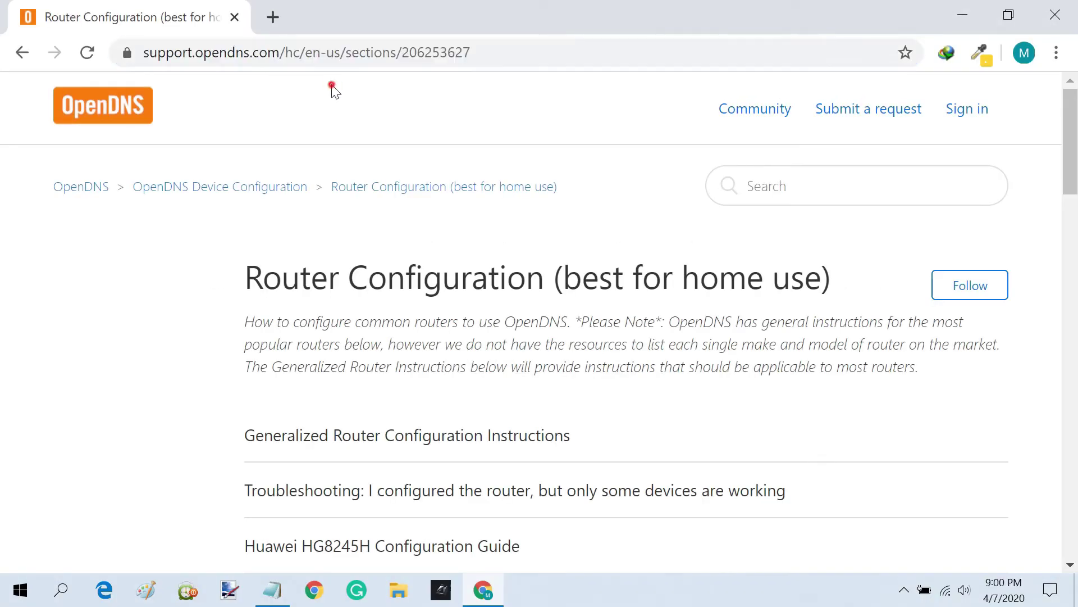
# - Find and open the TP Link CR700 Router Setup article in the router list
pyautogui.moveTo(247, 279); pyautogui.dragTo(547, 281)
pyautogui.click(554, 333)
pyautogui.scroll(-4, 556, 339)
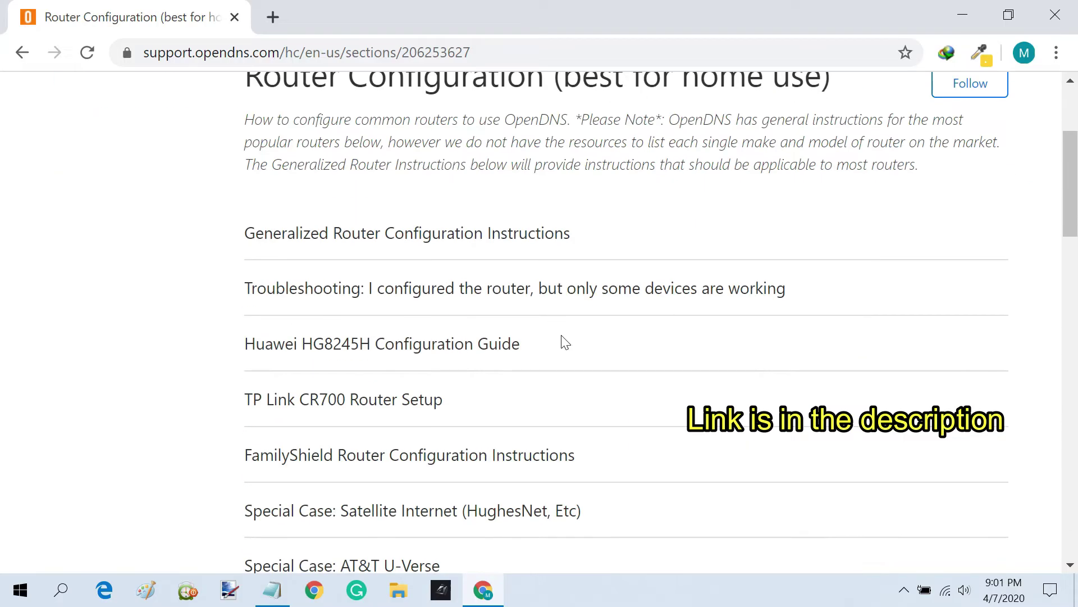
pyautogui.scroll(-14, 585, 349)
pyautogui.scroll(-8, 584, 358)
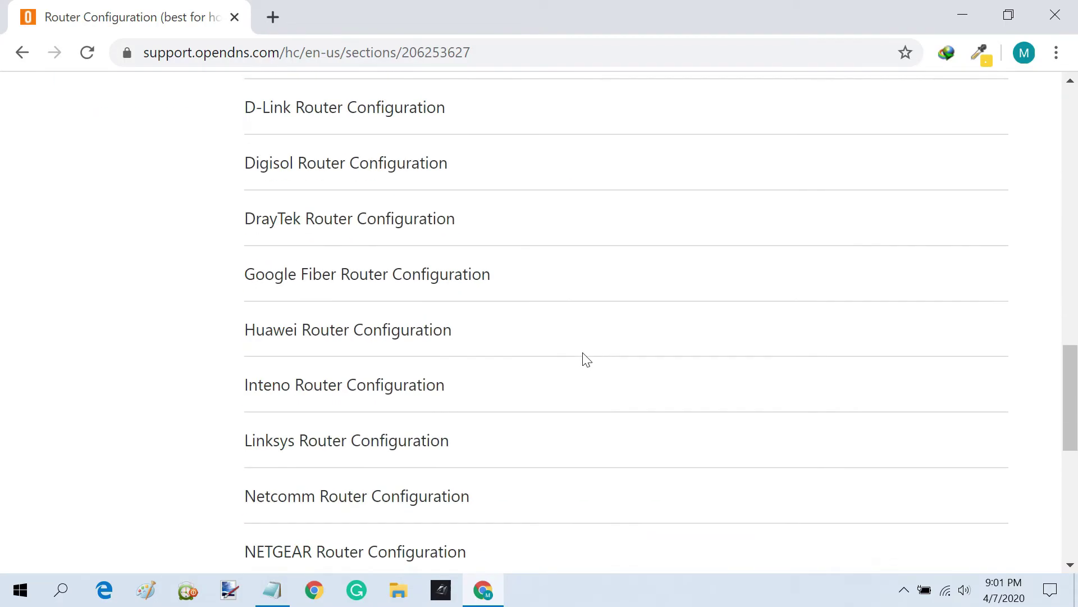
pyautogui.scroll(10, 584, 359)
pyautogui.scroll(8, 584, 361)
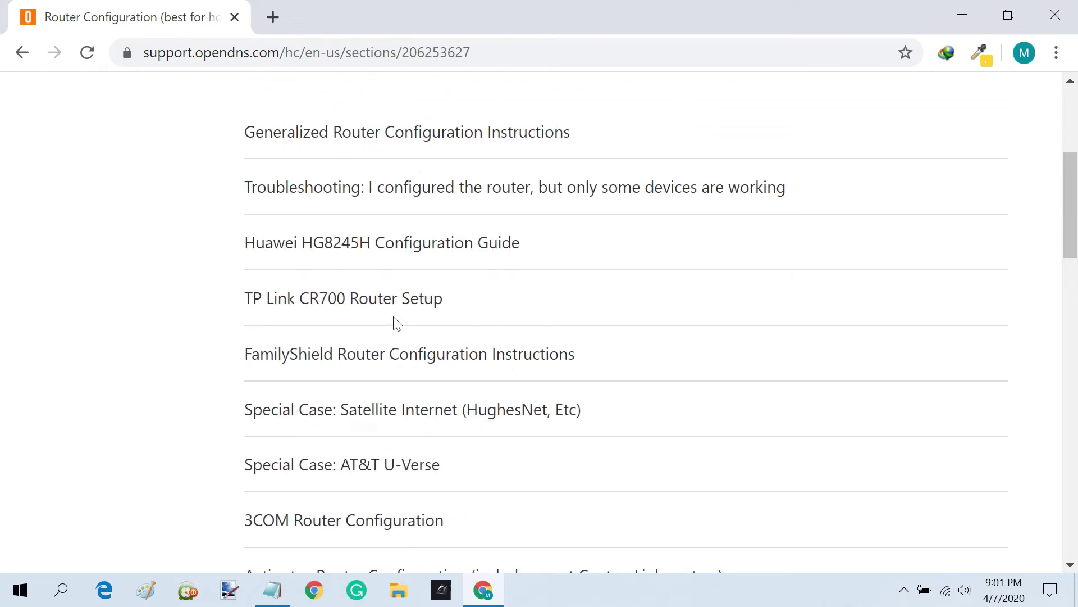
pyautogui.click(371, 303)
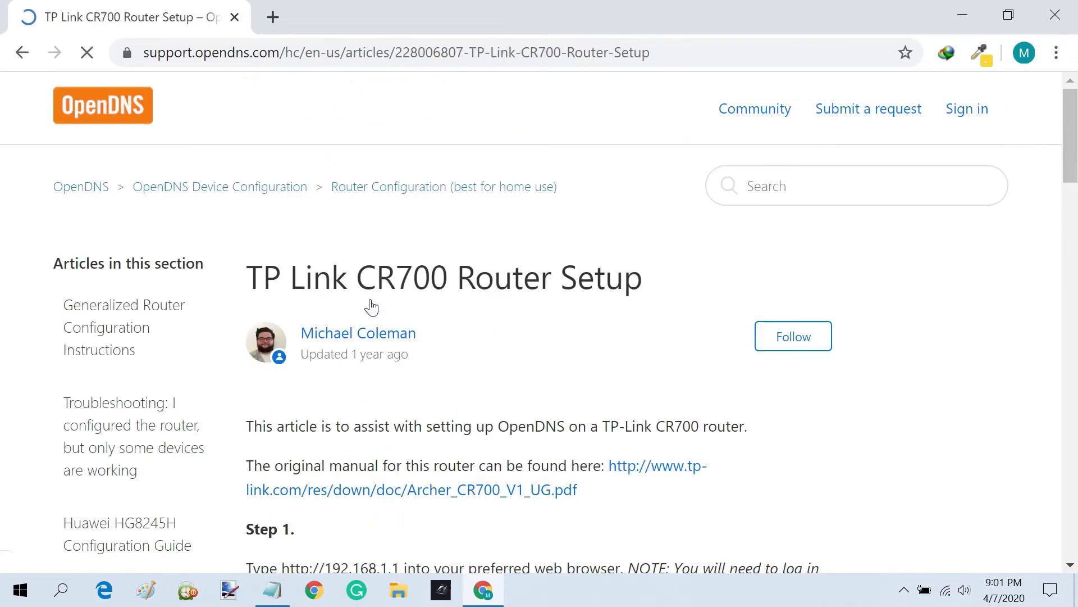
# - Read the article's steps, noting DNS servers 208.67.222.222 and 208.67.220.220
pyautogui.scroll(-4, 368, 306)
pyautogui.moveTo(312, 328); pyautogui.dragTo(249, 345)
pyautogui.scroll(-3, 305, 337)
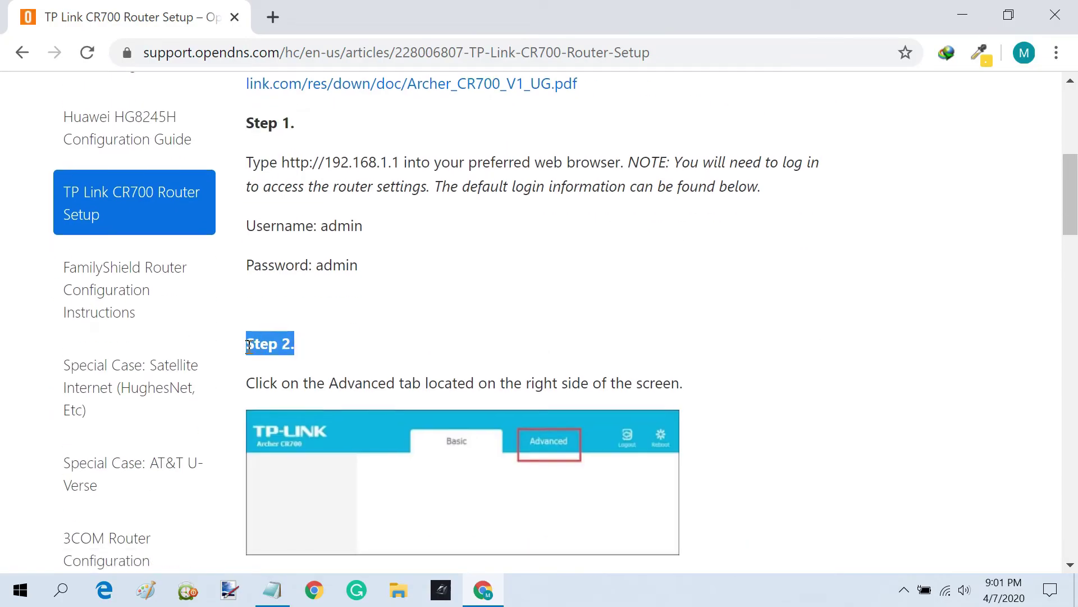
pyautogui.scroll(-5, 249, 345)
pyautogui.moveTo(303, 331); pyautogui.dragTo(247, 337)
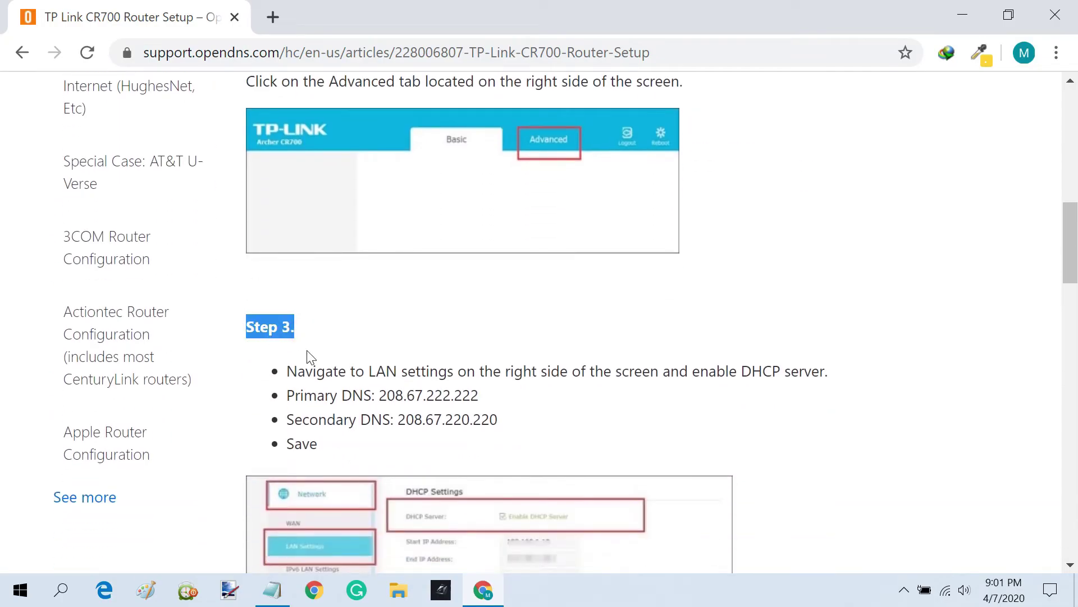
pyautogui.scroll(-10, 308, 351)
pyautogui.scroll(15, 308, 352)
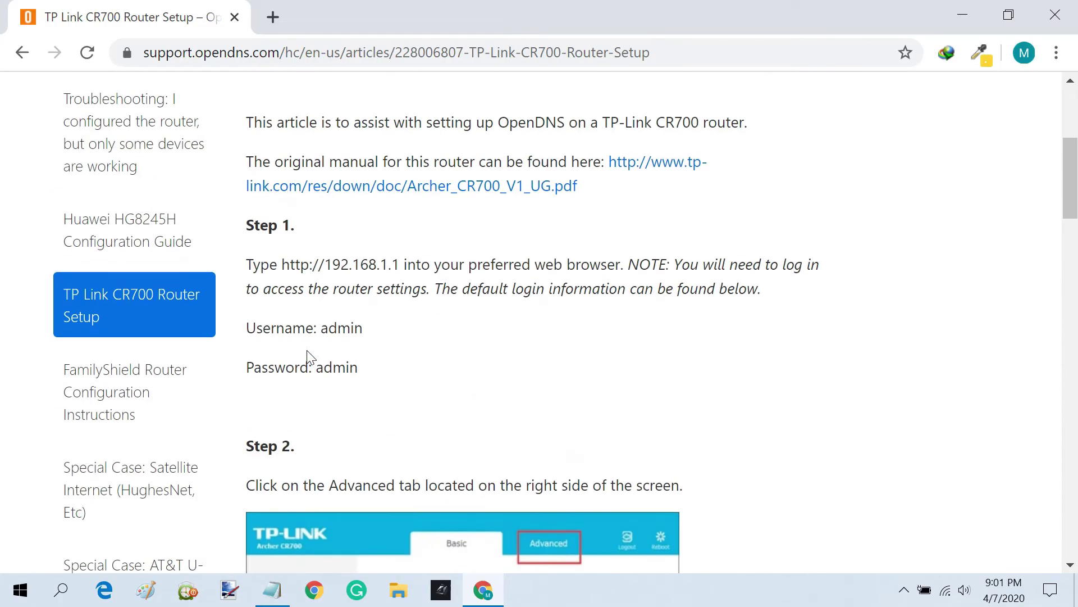
pyautogui.scroll(5, 307, 351)
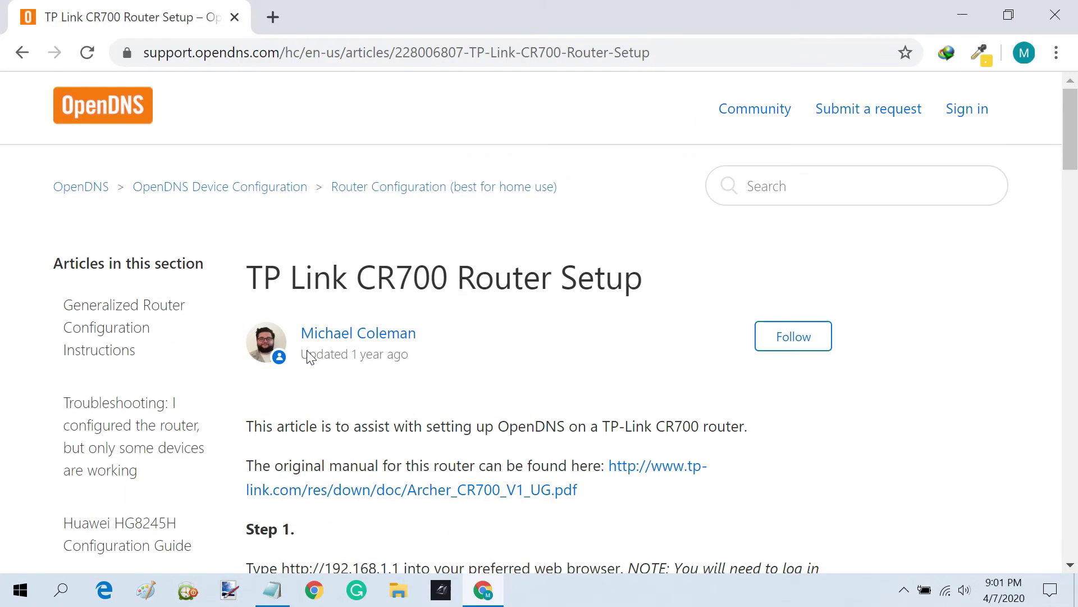
pyautogui.click(273, 17)
# - Log in to the TP-Link router admin at 192.168.0.1 with the router credentials
pyautogui.click(235, 18)
pyautogui.click(263, 54)
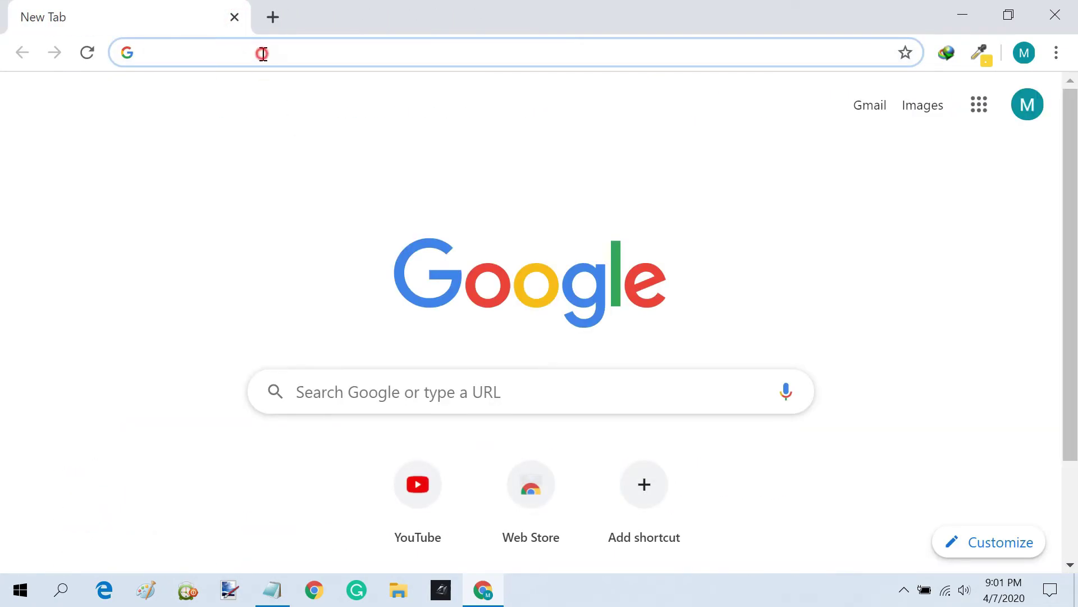
pyautogui.write('192.168.0.1')
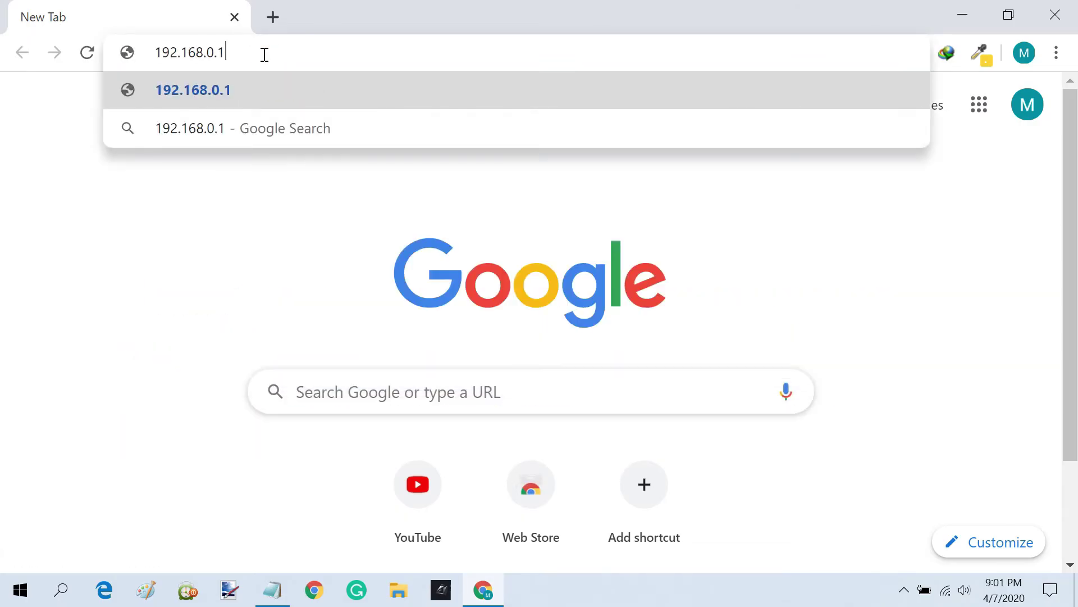
pyautogui.press('Return')
pyautogui.write('admin')
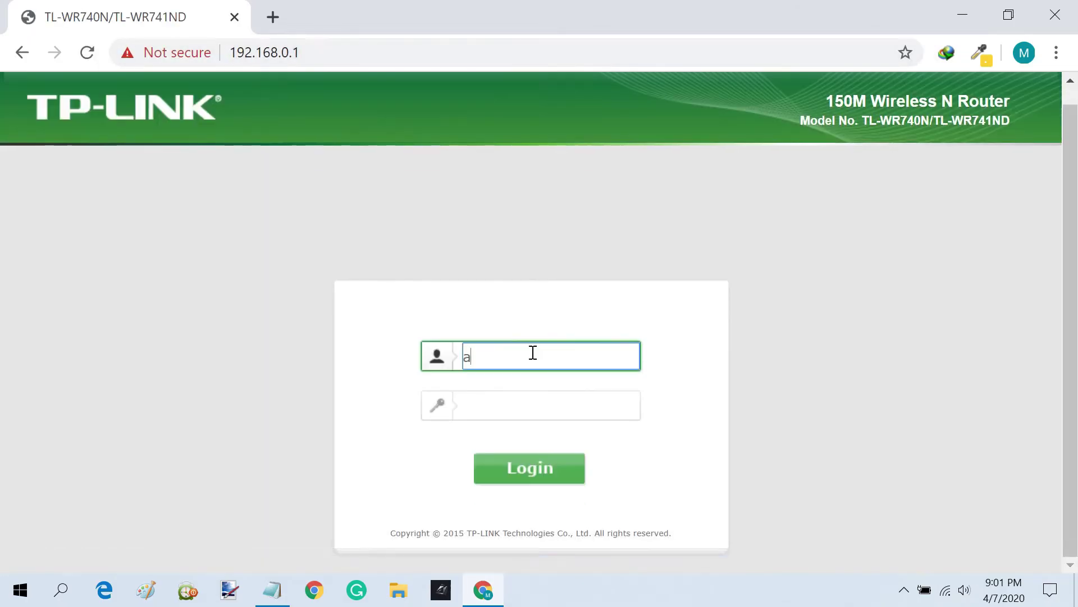
pyautogui.click(530, 406)
pyautogui.write('admin')
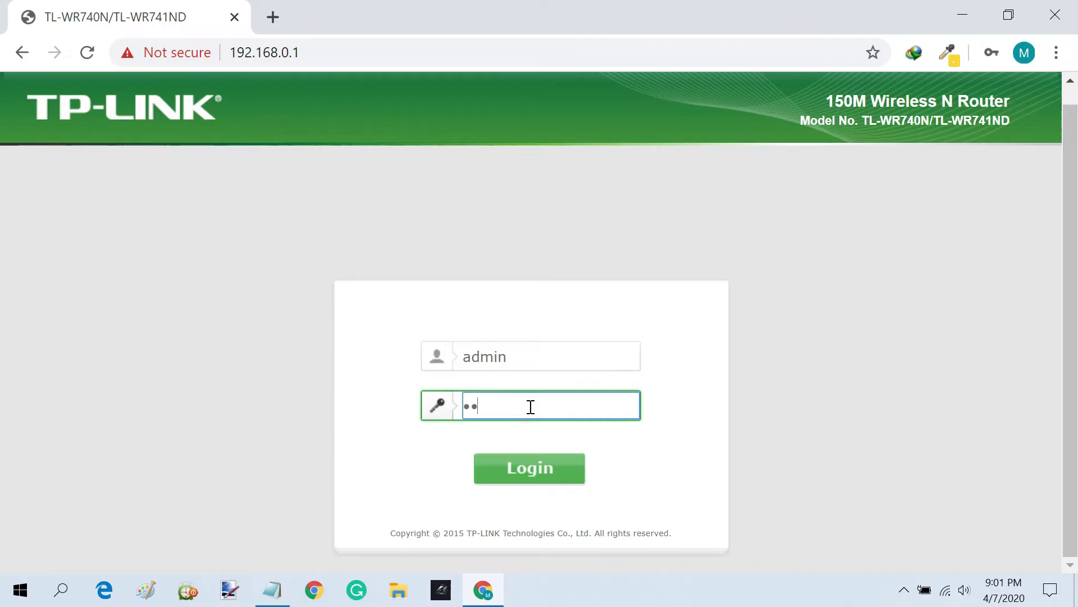
pyautogui.press('Return')
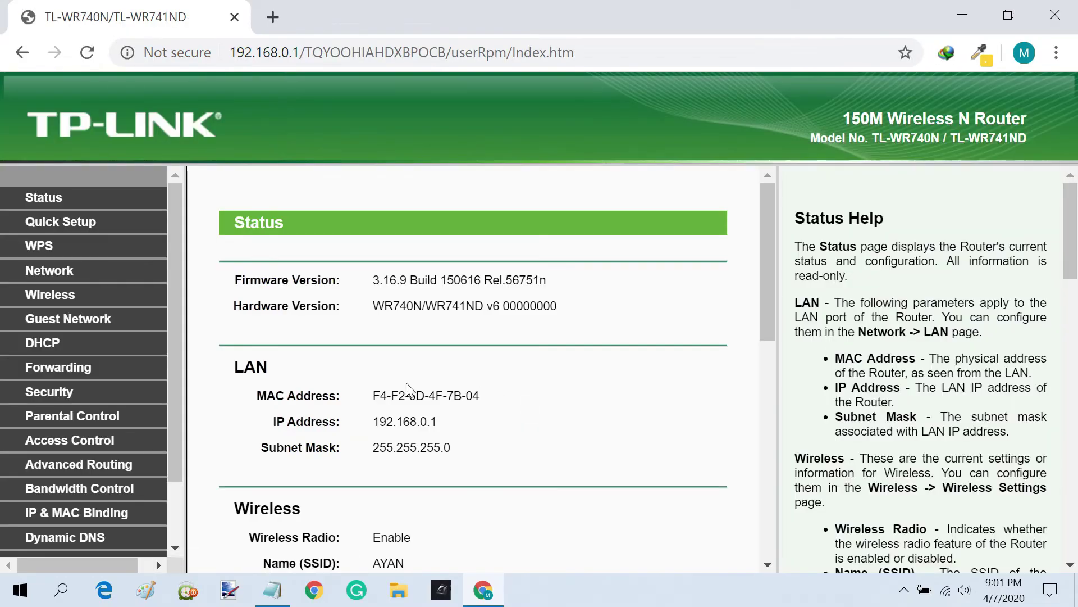
# - Set WAN primary DNS 208.67.222.222 and secondary 208.67.220.220, then save
pyautogui.click(55, 275)
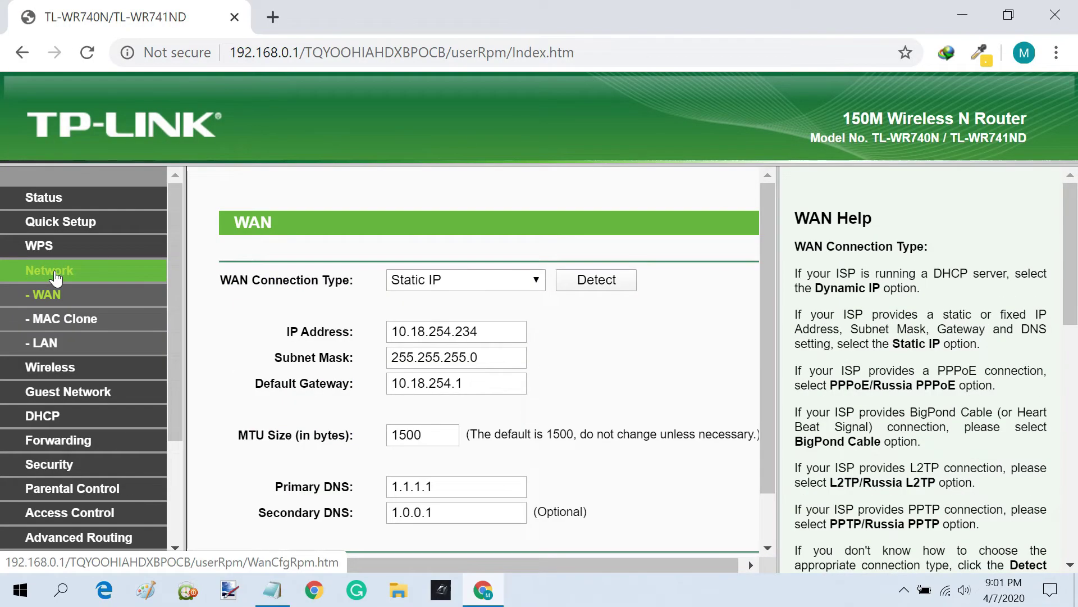
pyautogui.scroll(-1, 378, 387)
pyautogui.moveTo(466, 427); pyautogui.dragTo(382, 433)
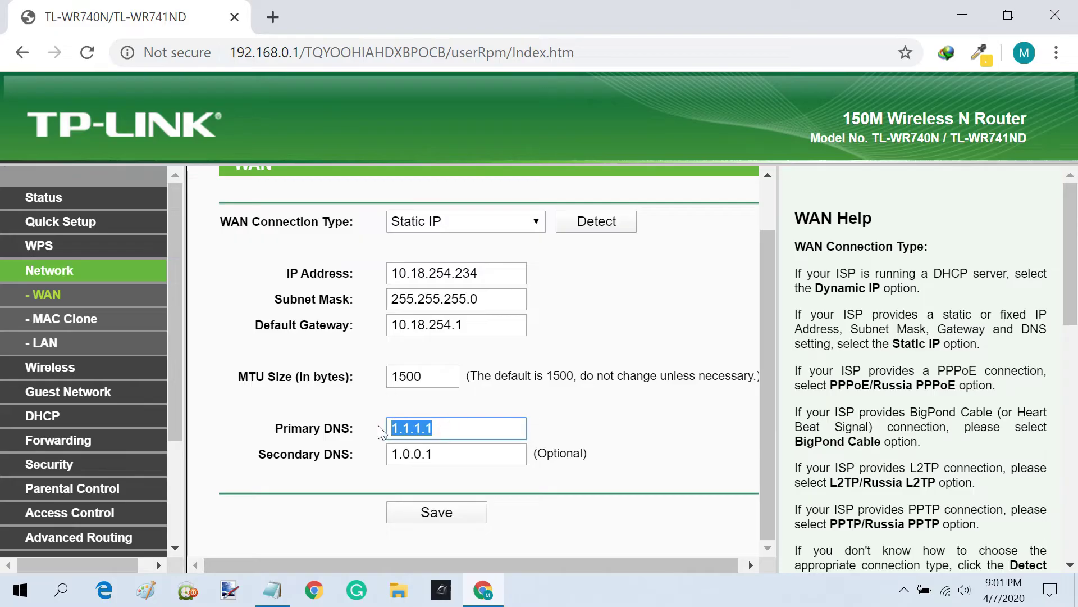
pyautogui.press('BackSpace')
pyautogui.write('208.67.')
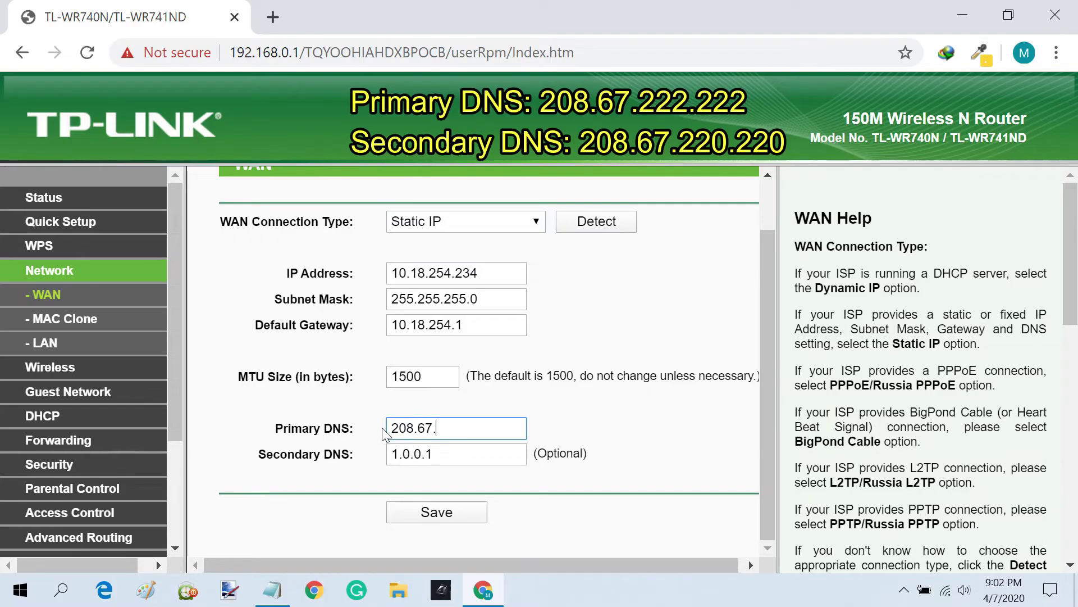
pyautogui.write('222.222')
pyautogui.moveTo(453, 453); pyautogui.dragTo(386, 470)
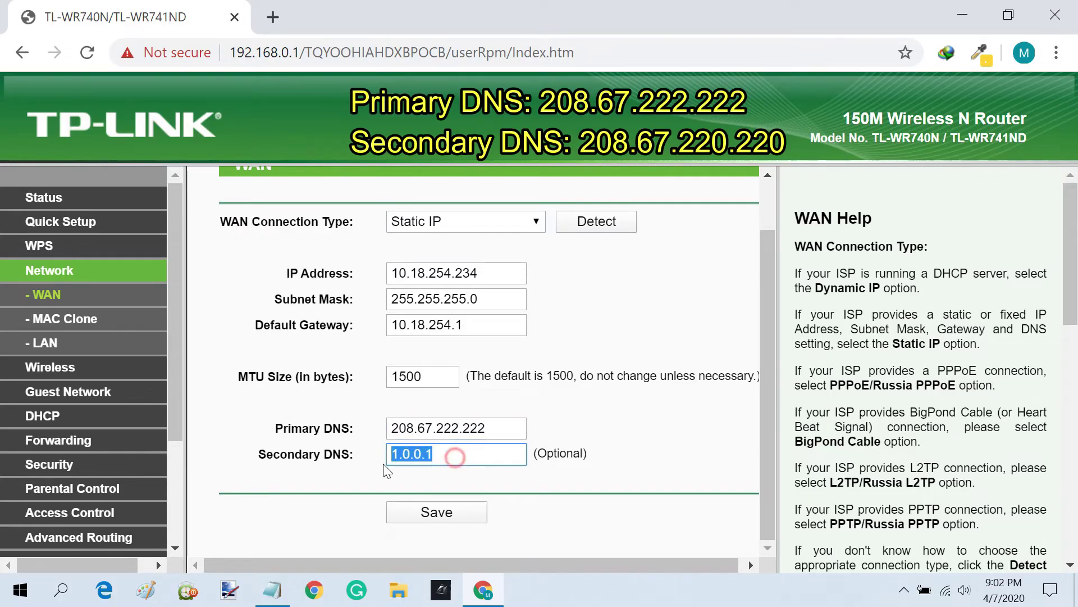
pyautogui.press('BackSpace')
pyautogui.write('208.67')
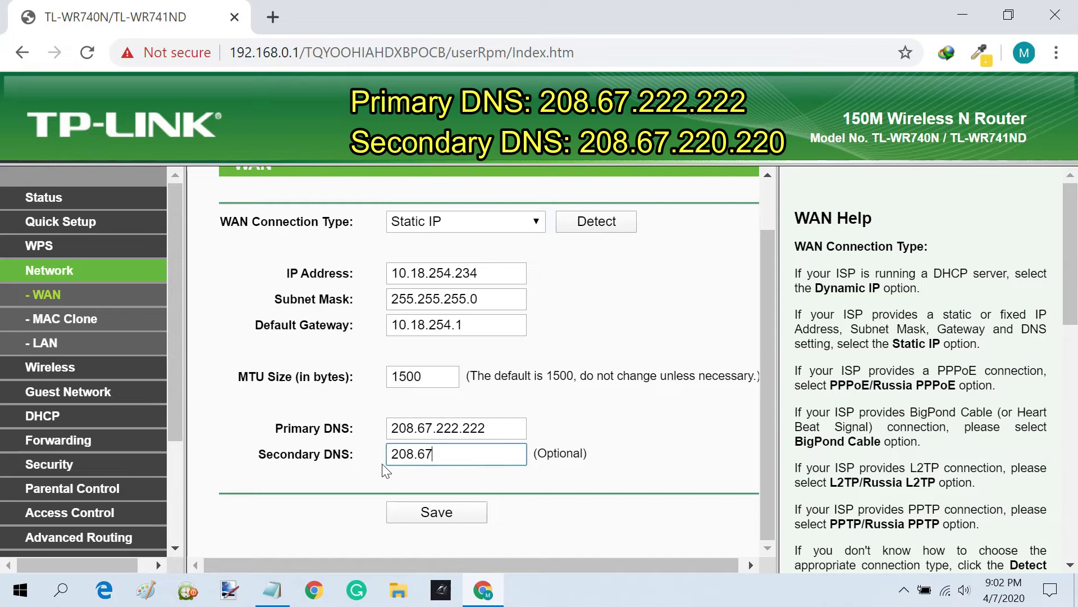
pyautogui.write('.220.220')
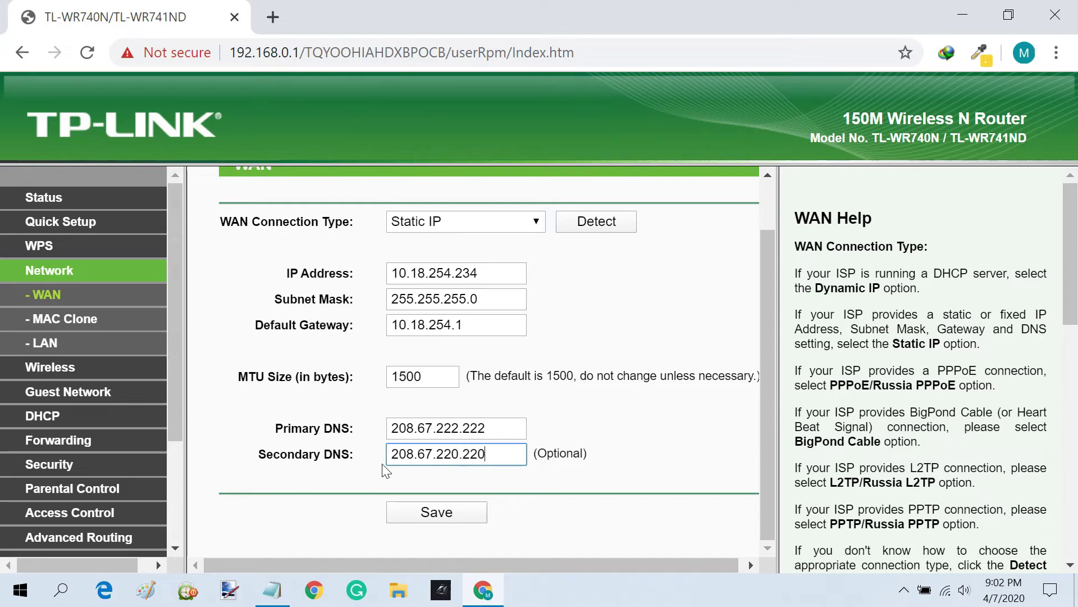
pyautogui.click(444, 512)
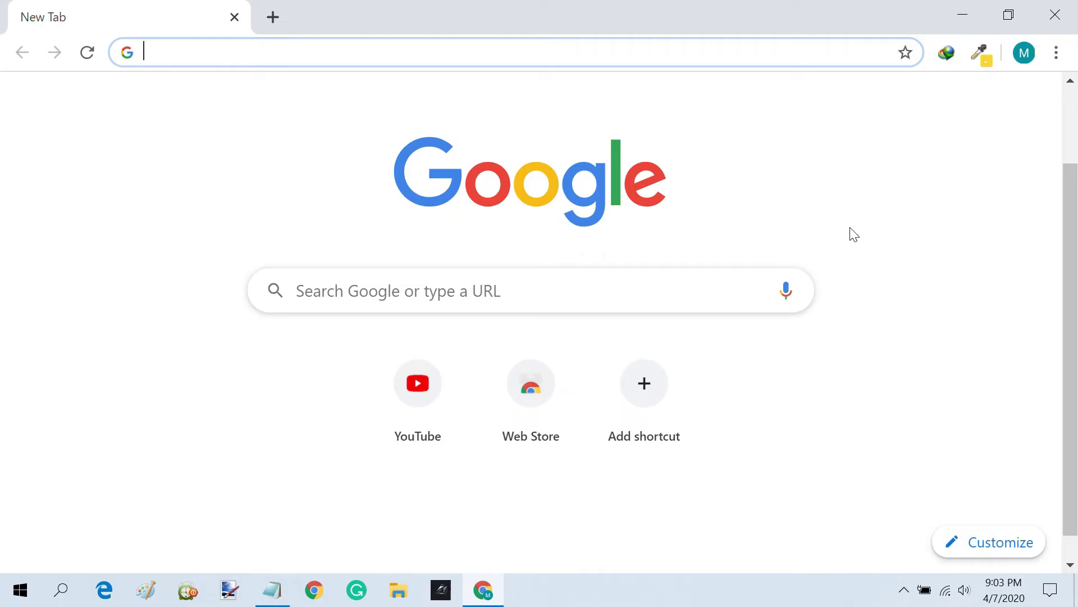
# - Clear Chrome's history, cookies and cached files with time range All time
pyautogui.click(1056, 53)
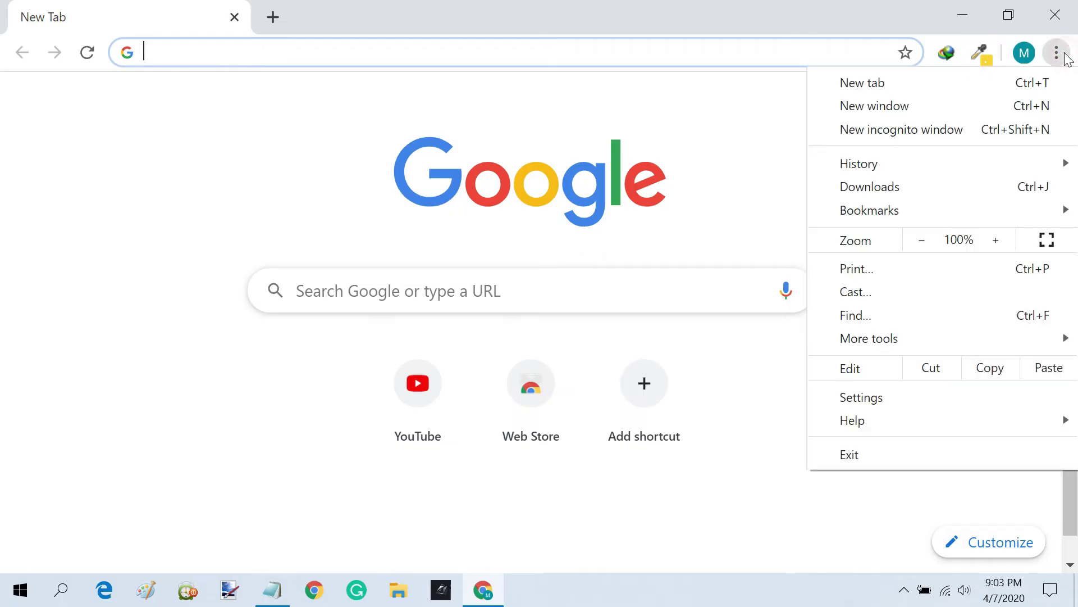
pyautogui.moveTo(908, 164)
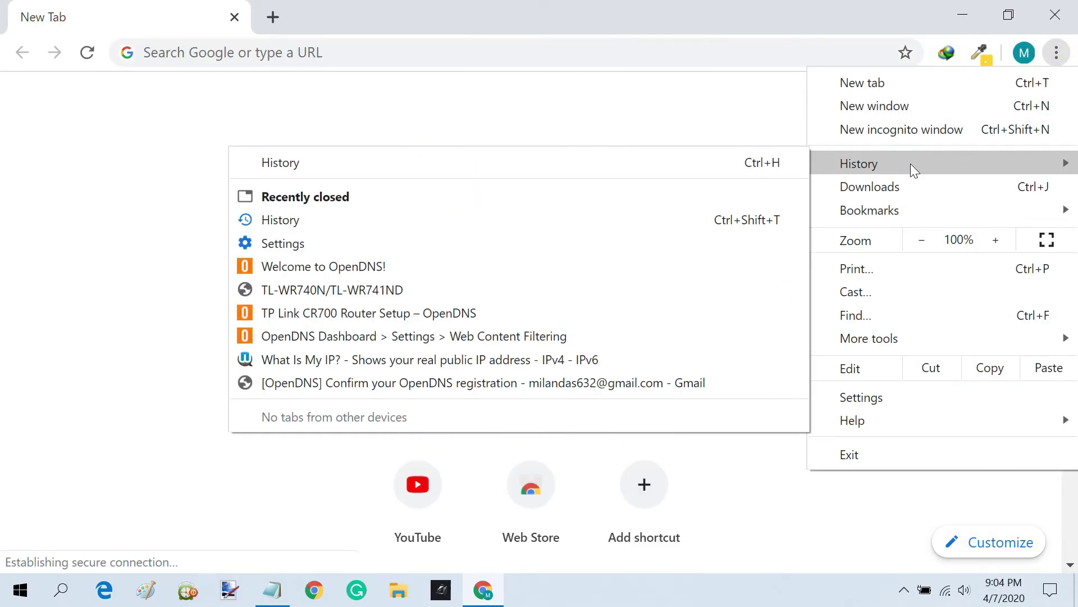
pyautogui.click(396, 162)
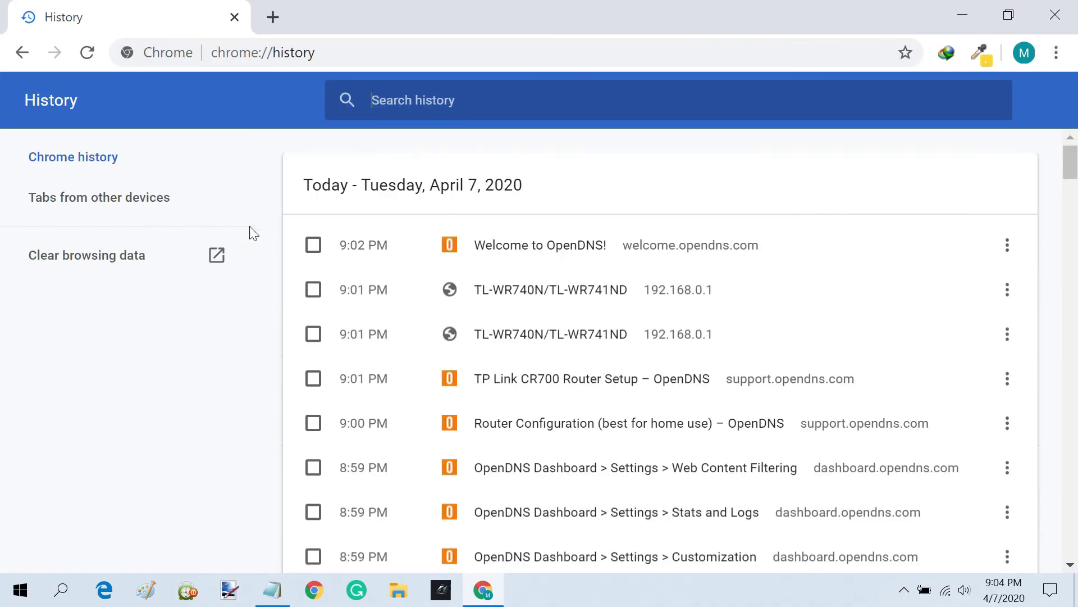
pyautogui.click(135, 261)
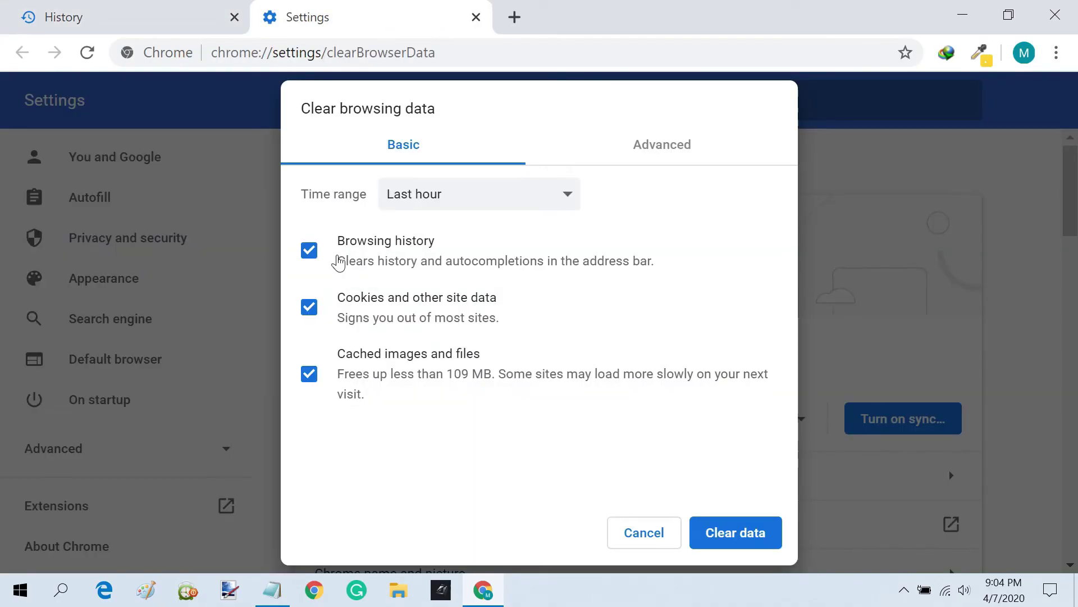
pyautogui.click(546, 198)
pyautogui.click(476, 282)
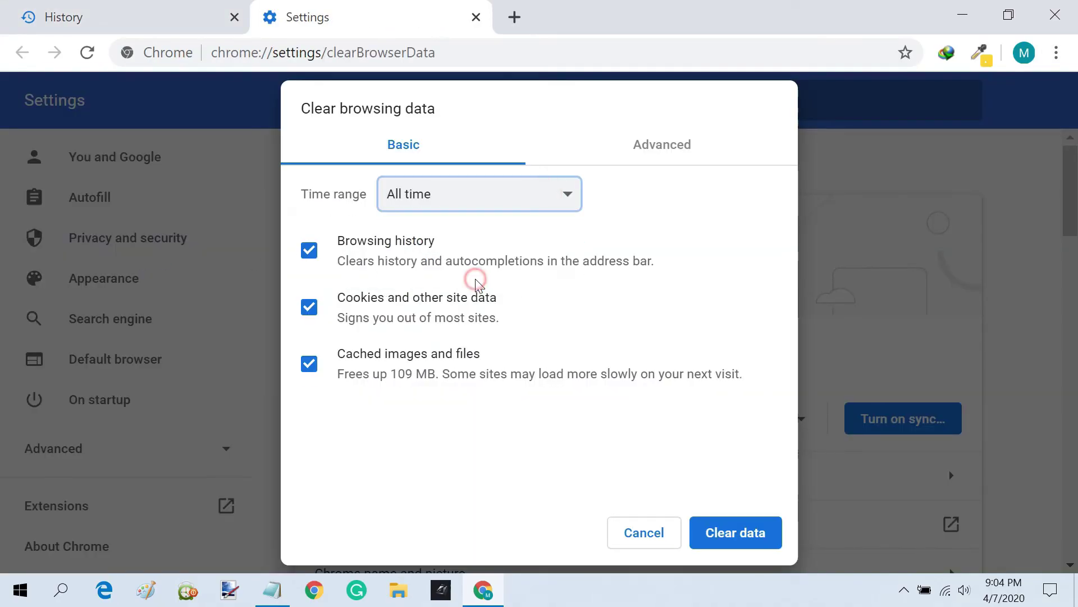
pyautogui.click(736, 534)
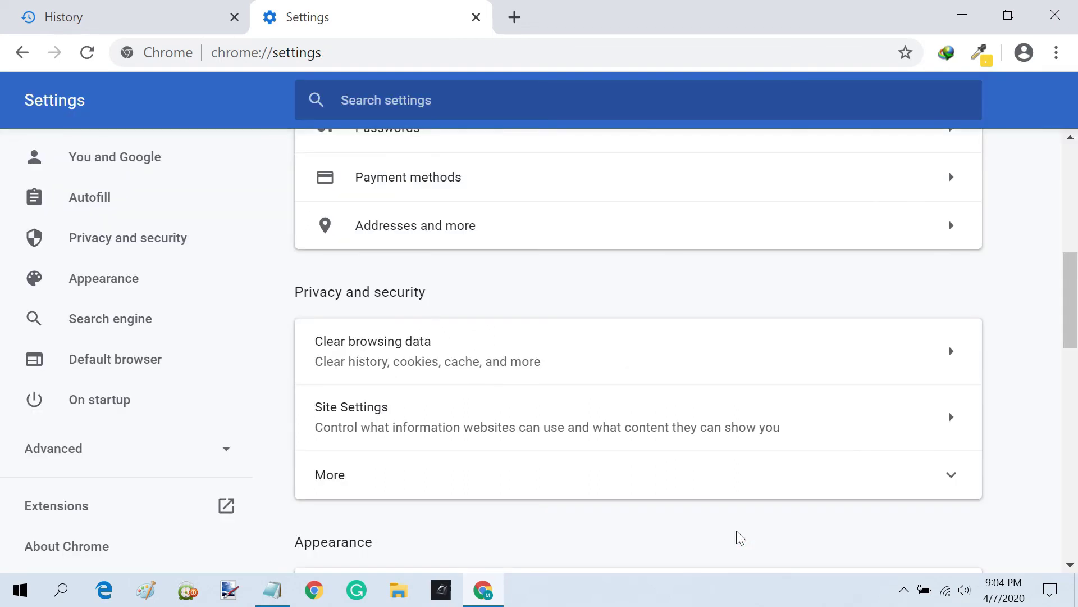
# - Close the Settings and History tabs, leaving only a new tab
pyautogui.click(476, 18)
pyautogui.click(274, 26)
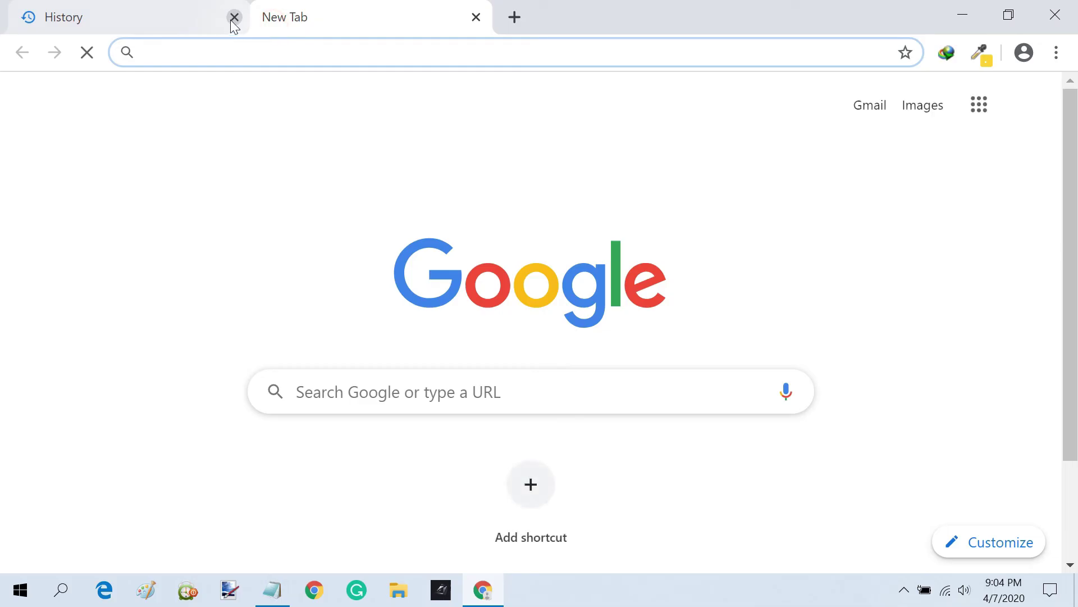
pyautogui.click(233, 18)
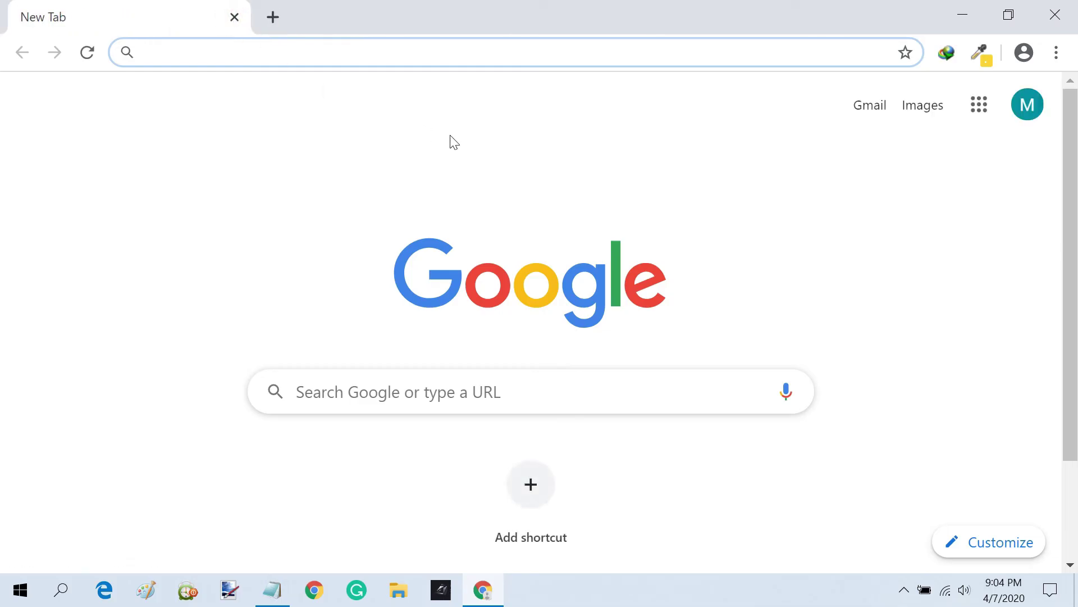
# - Load facebook.com in the new tab to test whether it is blocked
pyautogui.click(422, 50)
pyautogui.write('facebook.com')
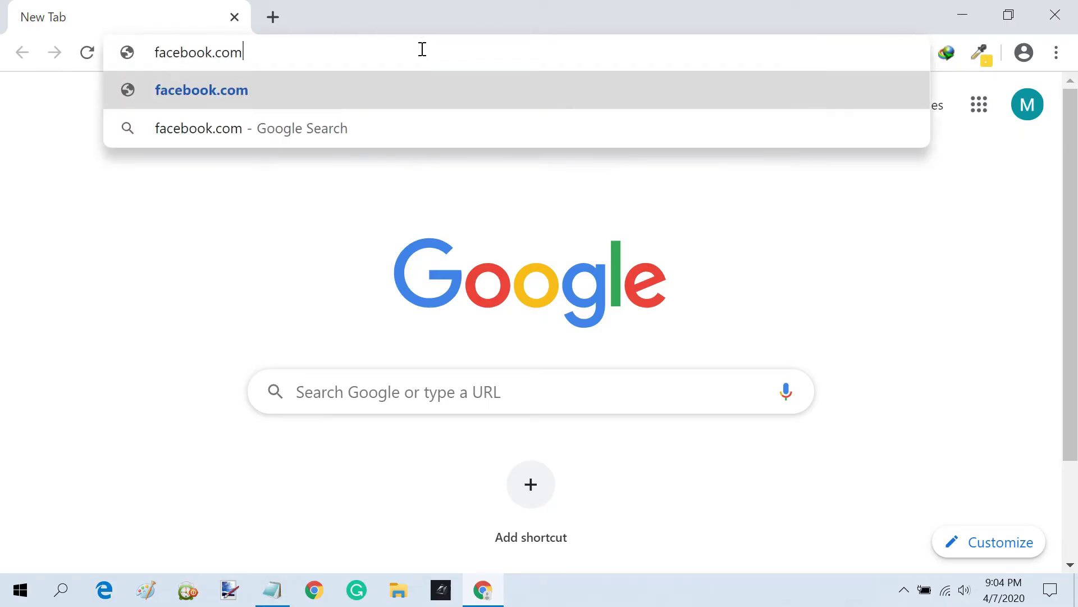
pyautogui.press('Return')
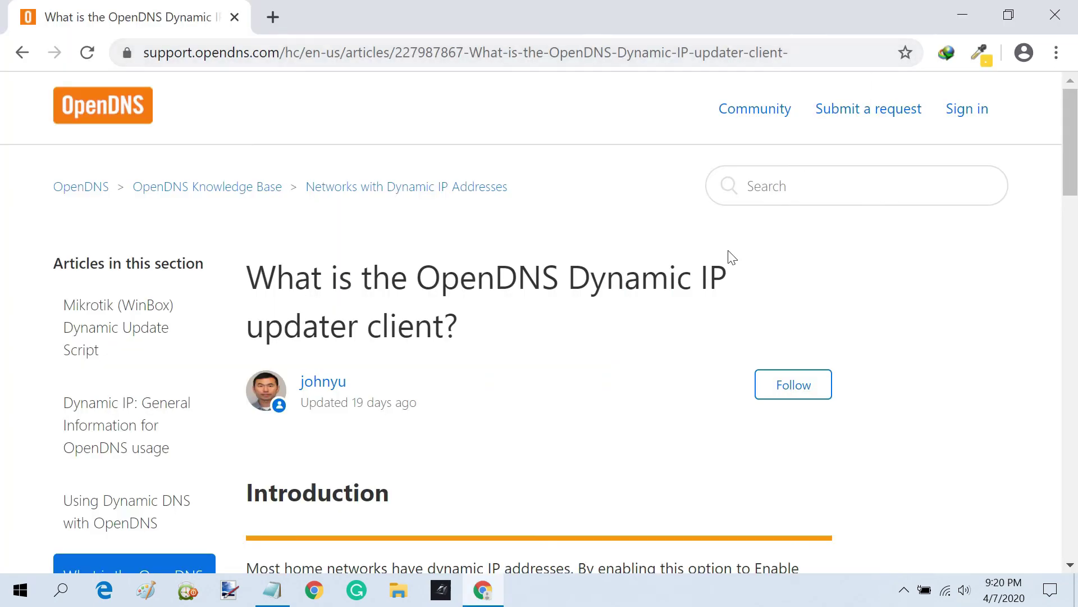
# - Download the Windows IP Updater installer, OpenDNS-Updater-2.2.1.exe, from the support article
pyautogui.scroll(-5, 724, 257)
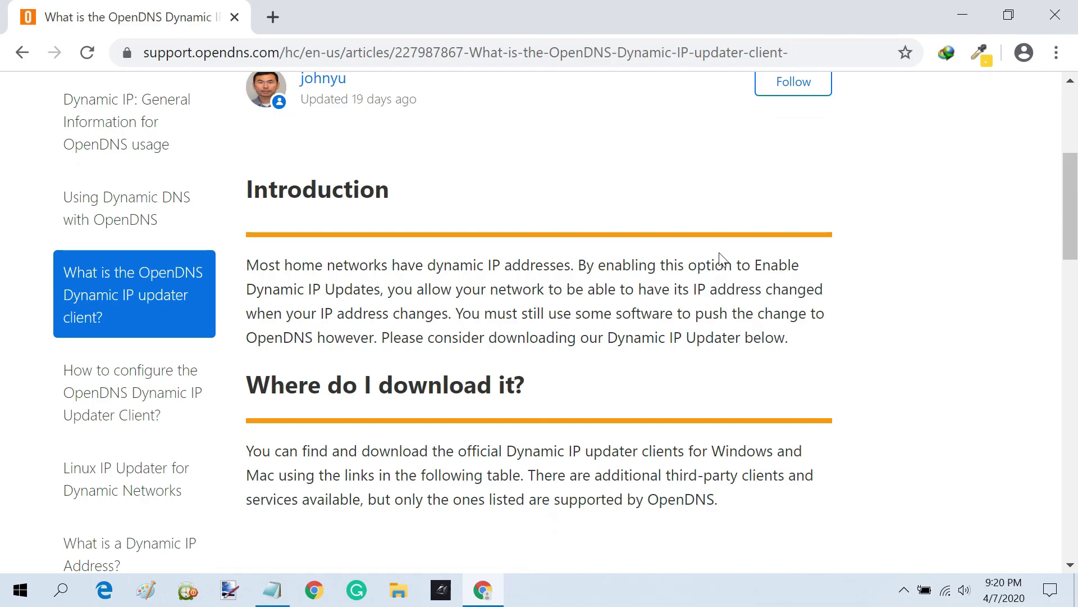
pyautogui.scroll(-5, 723, 260)
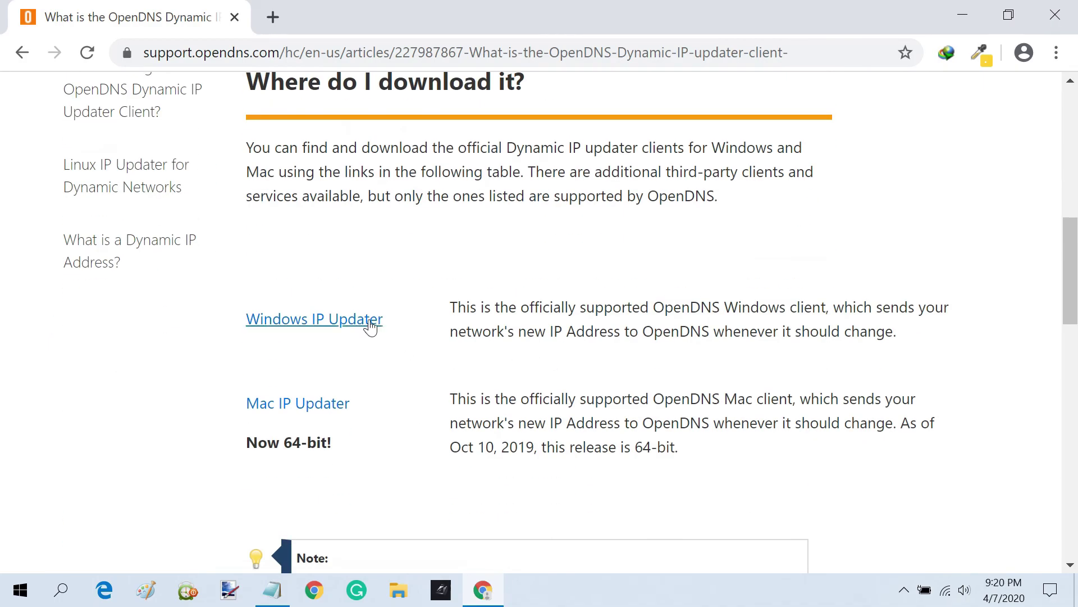
pyautogui.click(335, 319)
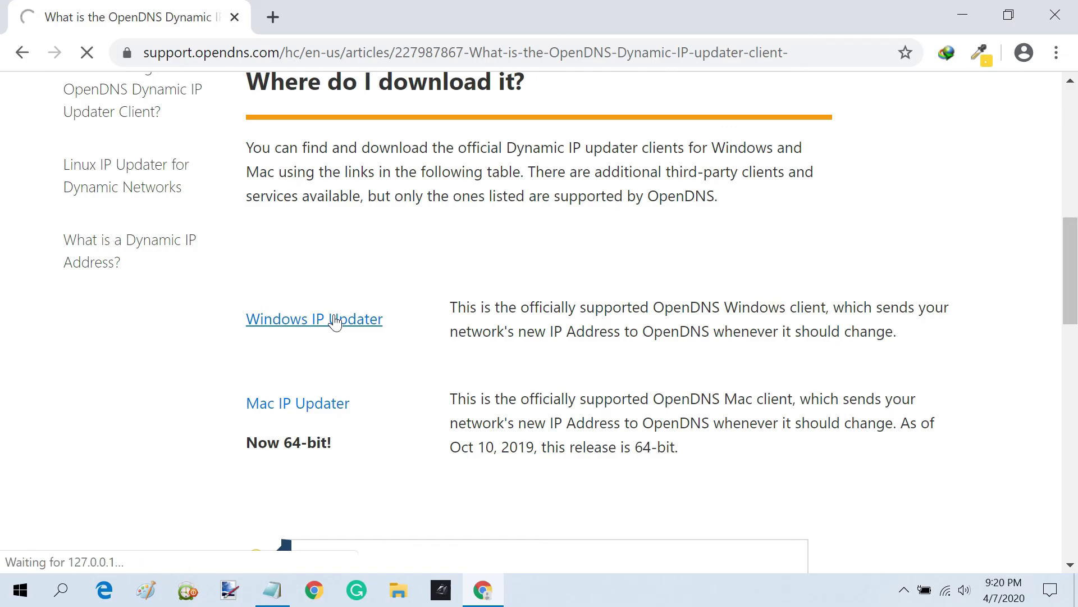
pyautogui.click(528, 367)
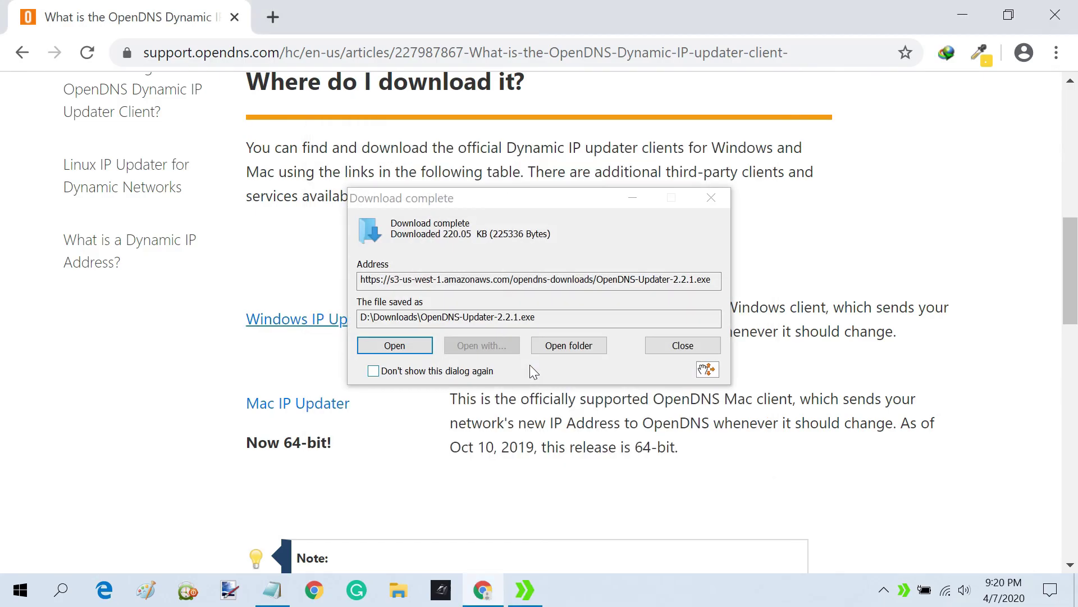
# - Run OpenDNS-Updater-2.2.1.exe and install OpenDNS Updater through its setup wizard
pyautogui.click(402, 411)
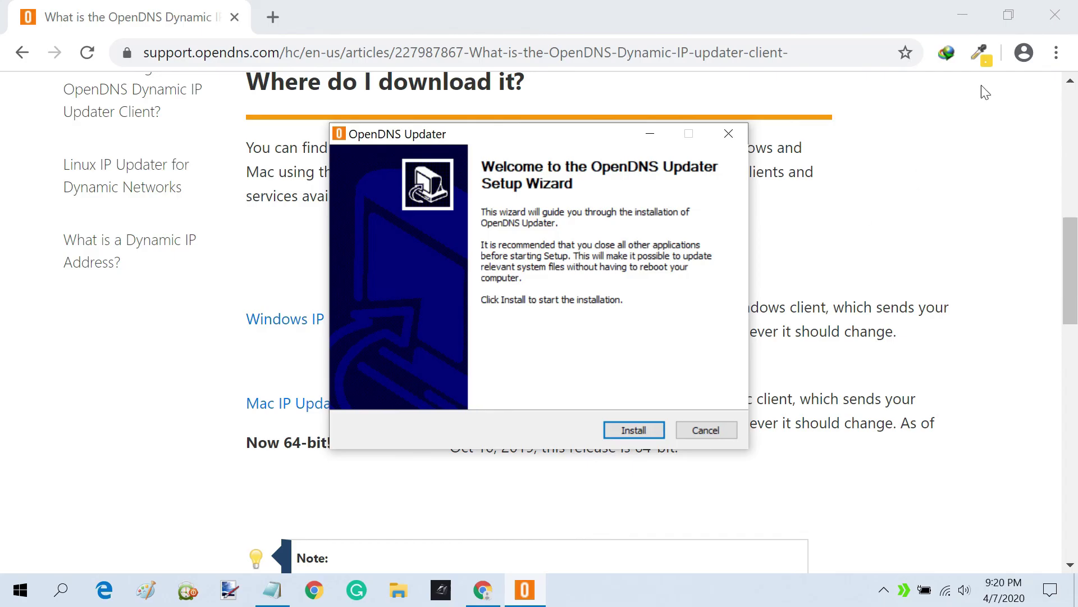
pyautogui.click(962, 15)
pyautogui.click(650, 428)
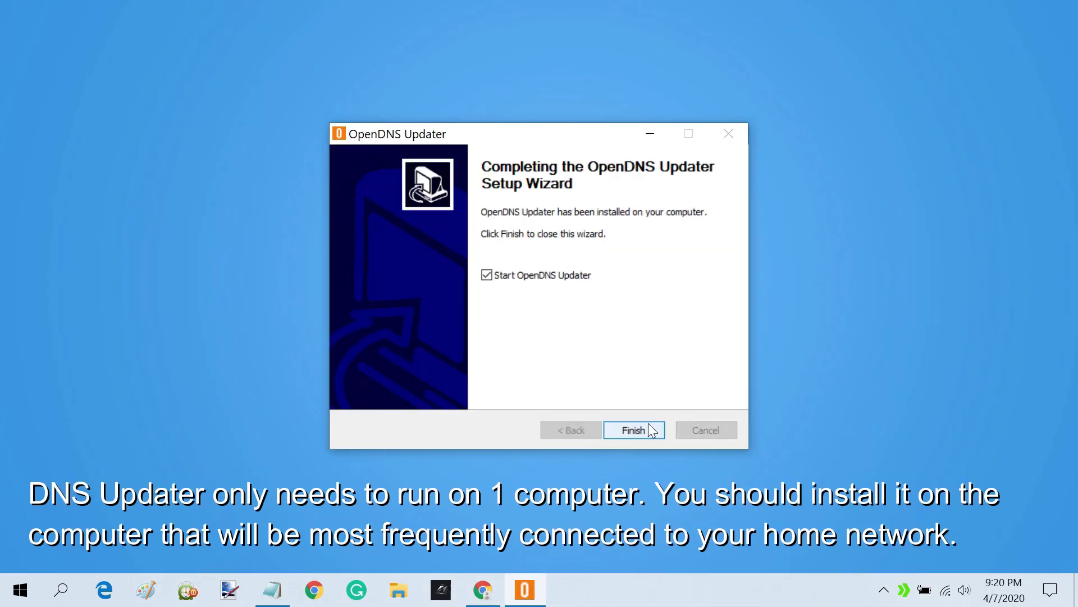
# - Finish the setup wizard and enter the OpenDNS account e-mail and password in the updater
pyautogui.click(649, 425)
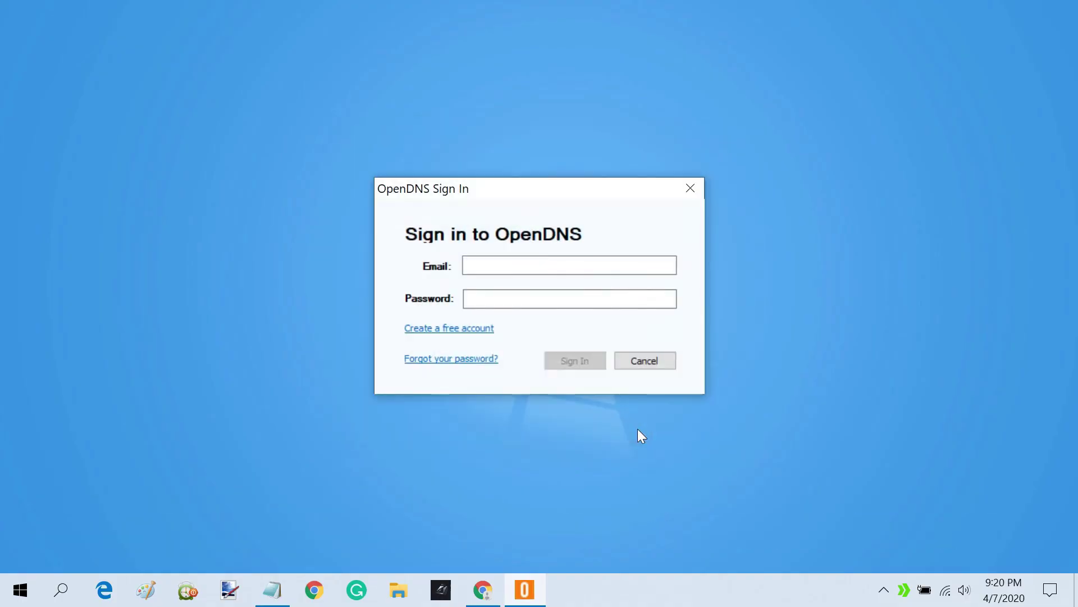
pyautogui.click(569, 265)
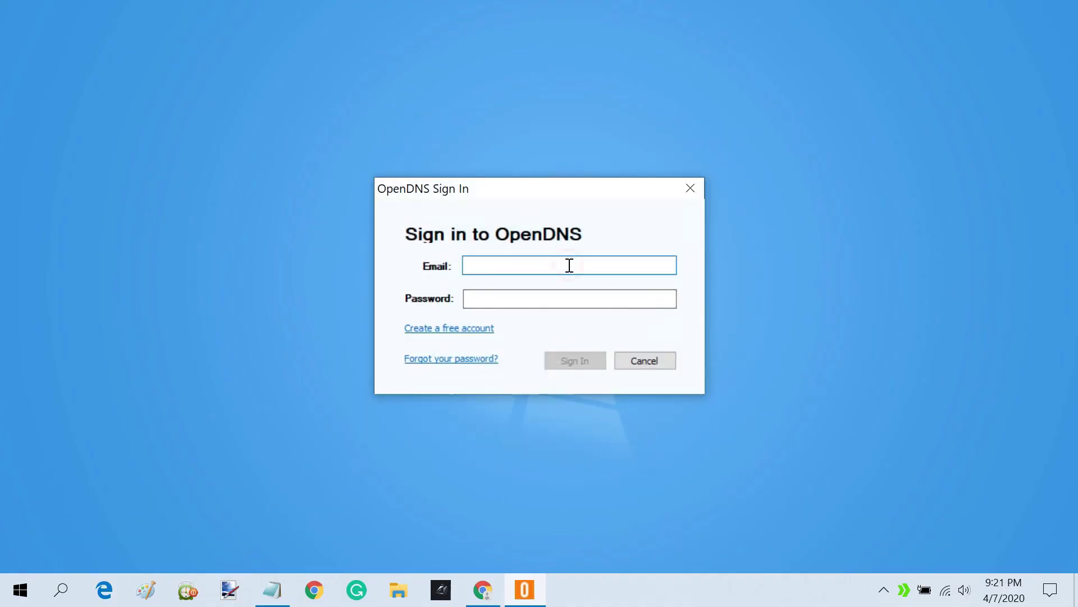
pyautogui.press('Tab')
pyautogui.write('•••••••••••••')
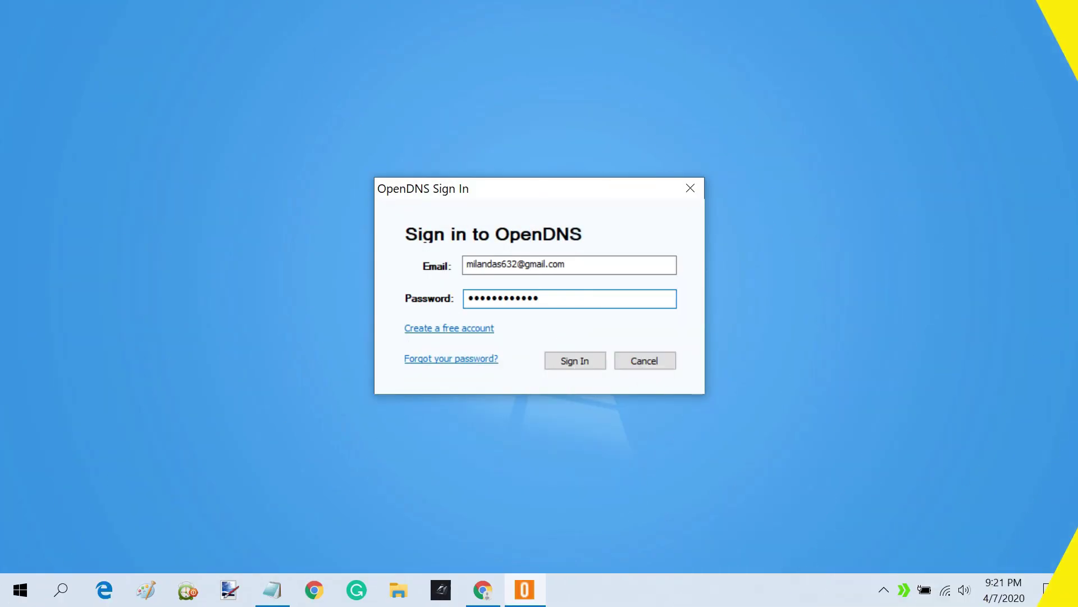
# - Sign in, close the updater window, and confirm its icon remains in the system tray
pyautogui.click(597, 367)
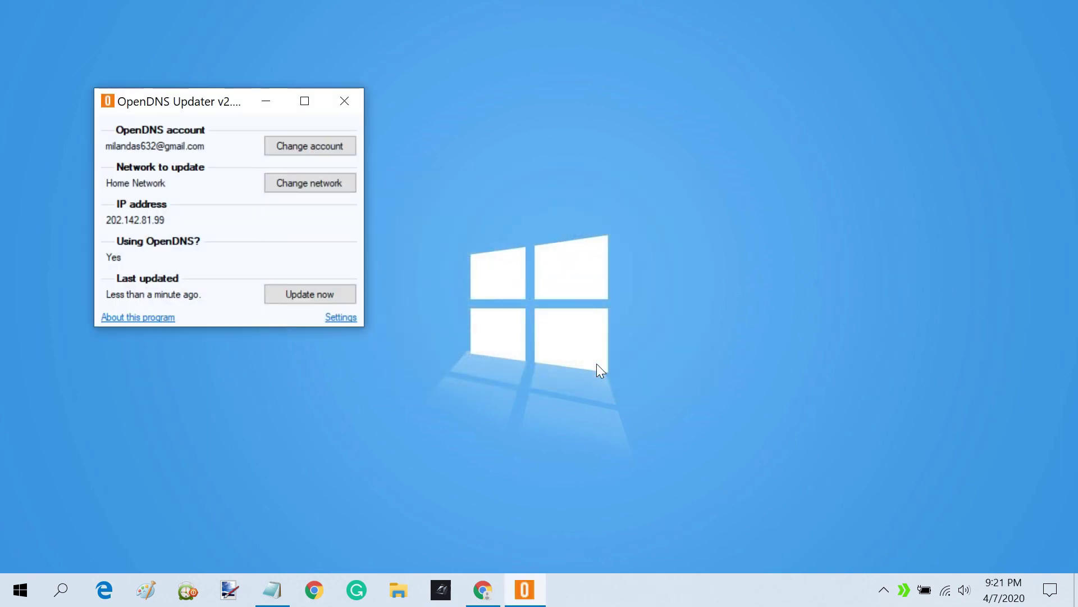
pyautogui.click(345, 101)
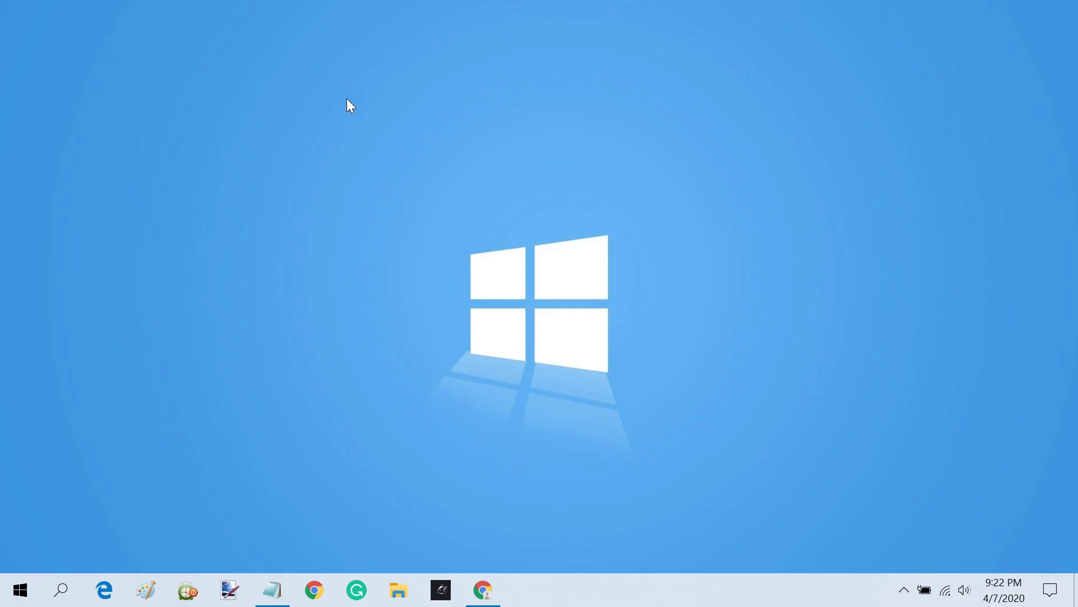
pyautogui.click(902, 594)
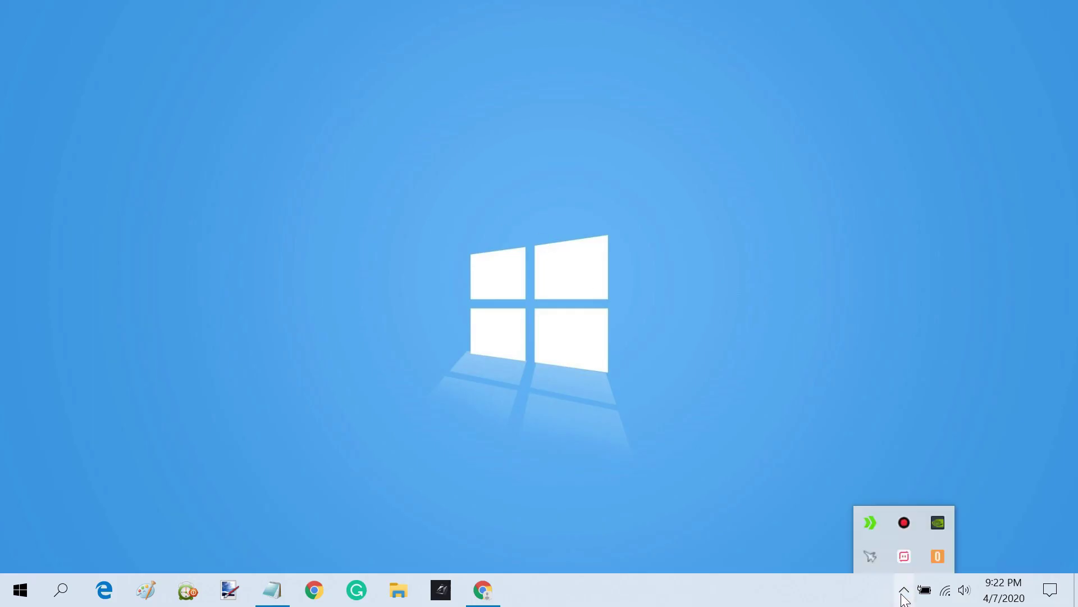